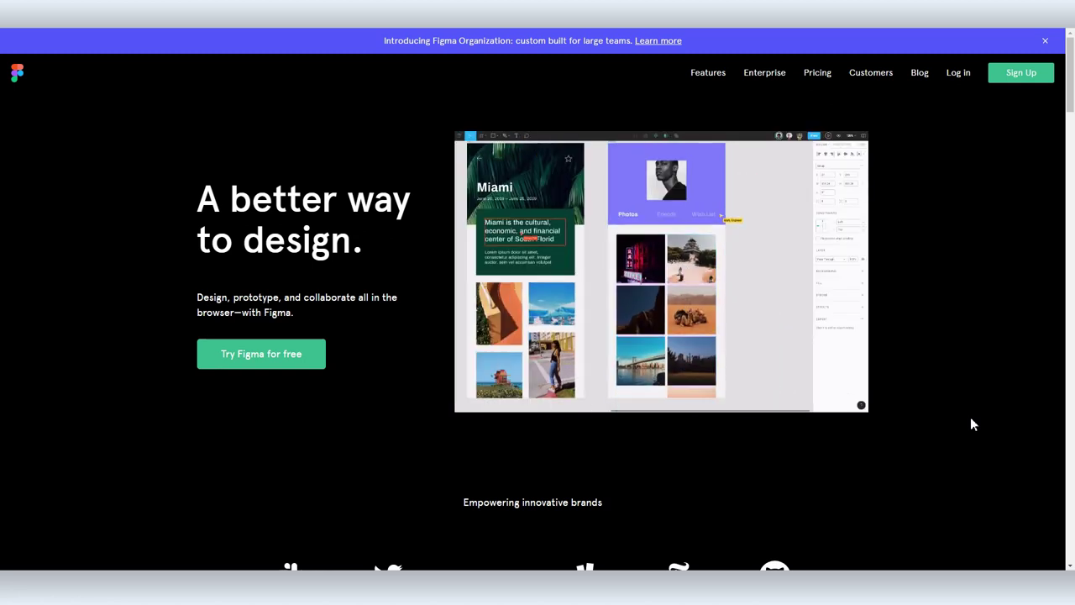
- Sign up for a free Figma account with Google, setting the work type to Other
left_click(816, 74)
scroll(889, 229, "down", 2)
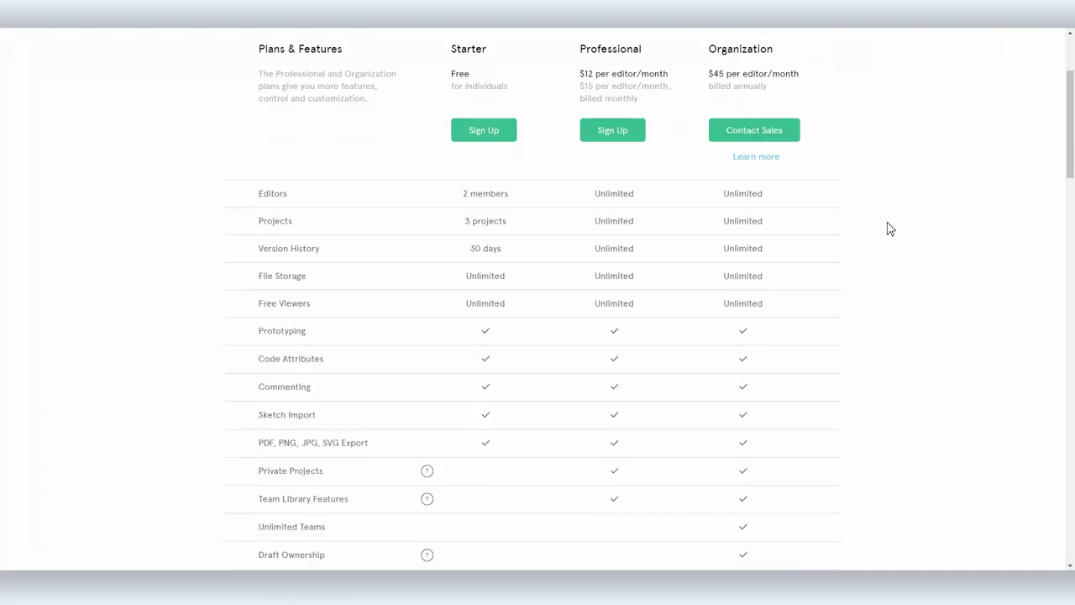
left_click(514, 130)
left_click(588, 206)
left_click(67, 133)
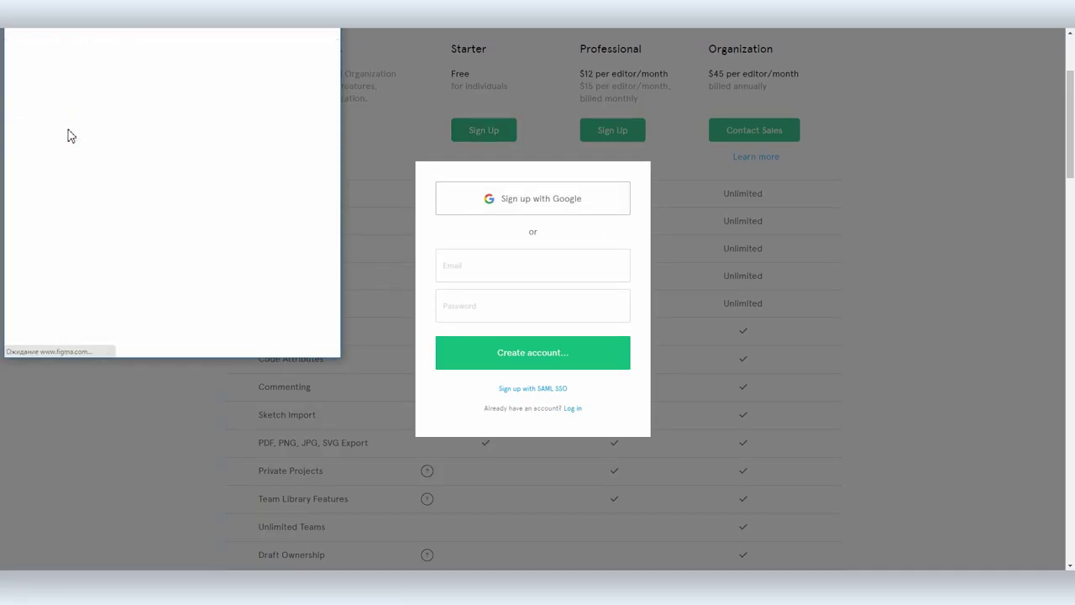
left_click(532, 286)
left_click(454, 361)
left_click(572, 337)
- Create a new team on the free plan with a project named 'Project'
left_click(611, 291)
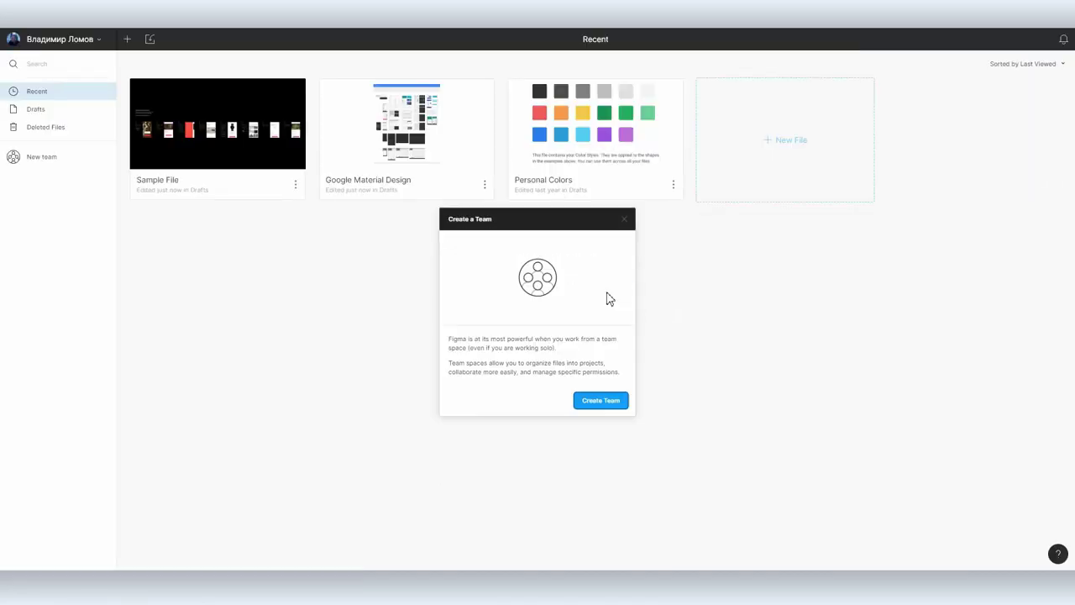
left_click(601, 400)
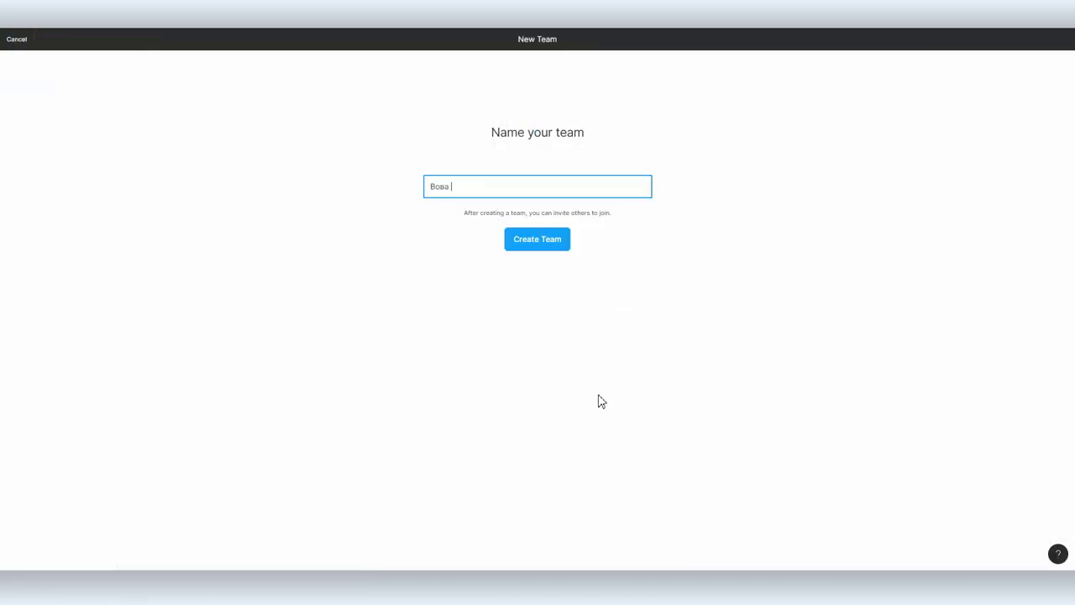
left_click(539, 249)
left_click(448, 389)
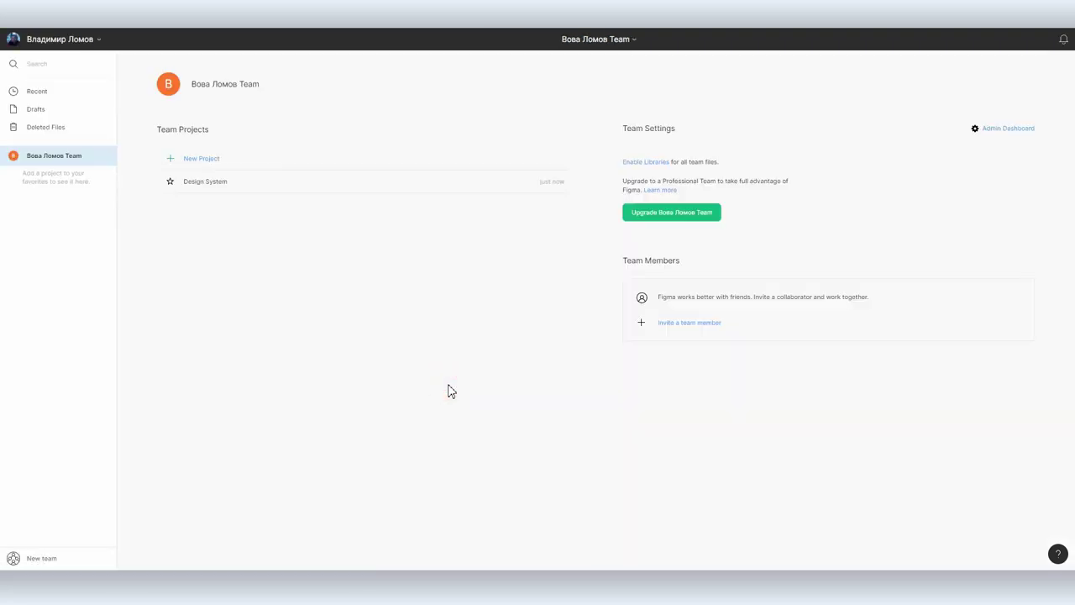
left_click(604, 413)
type("Project")
left_click(627, 322)
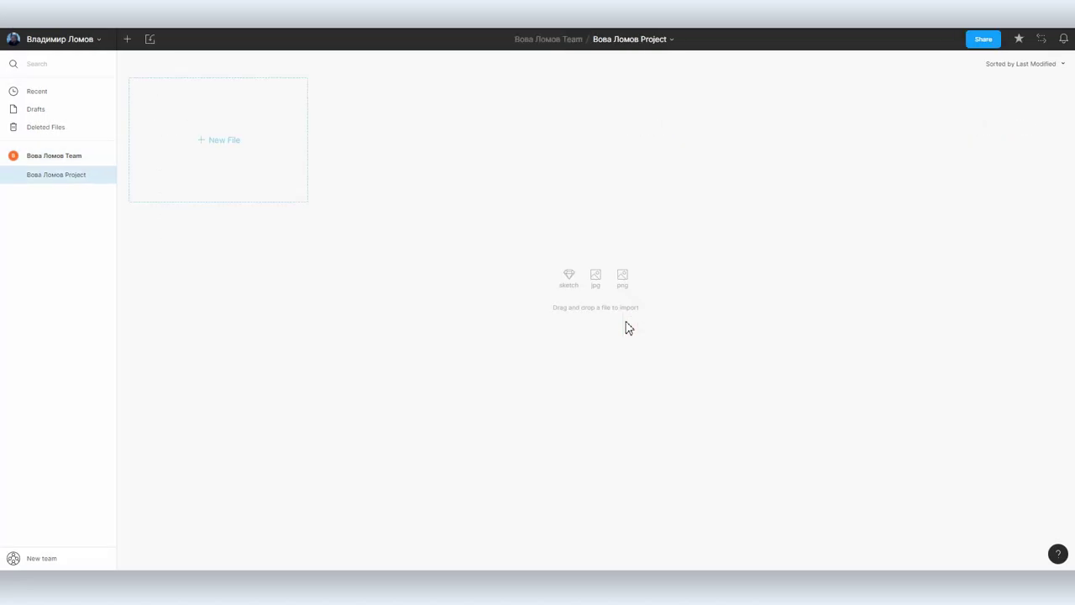
- Start a new design file and draw a red-filled rectangle on its canvas
left_click(252, 141)
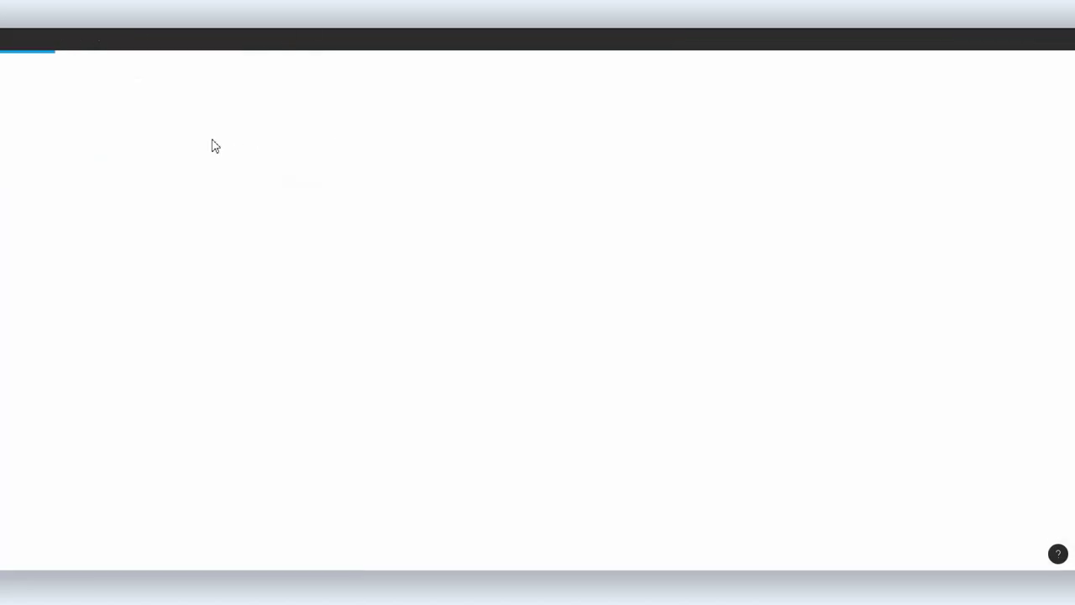
left_click(93, 45)
mouse_move(432, 191)
left_mouse_down()
mouse_move(648, 473)
mouse_move(732, 473)
left_mouse_up()
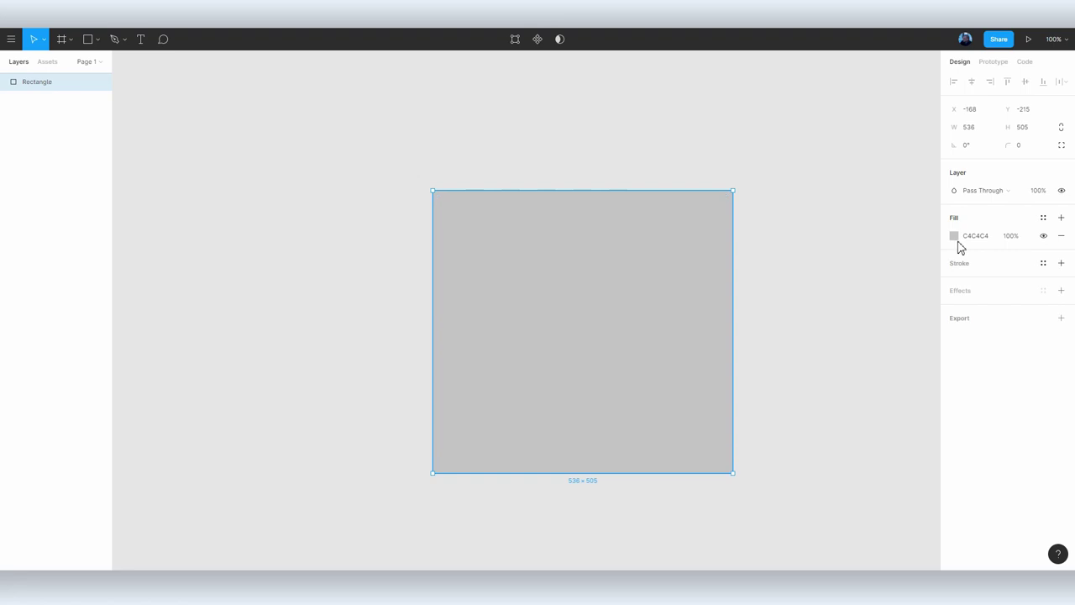
left_click(953, 236)
left_click(788, 315)
- Zoom and pan around the canvas, then select all and delete the red rectangle
scroll(788, 314, "down", 5)
scroll(547, 316, "down", 3)
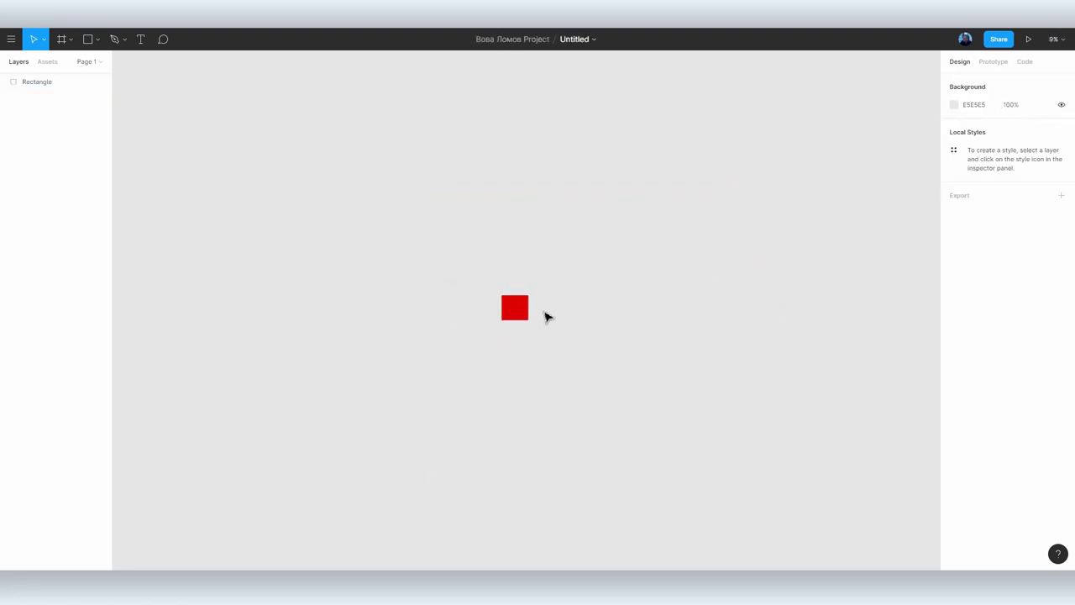
left_click_drag(407, 512, 888, 389)
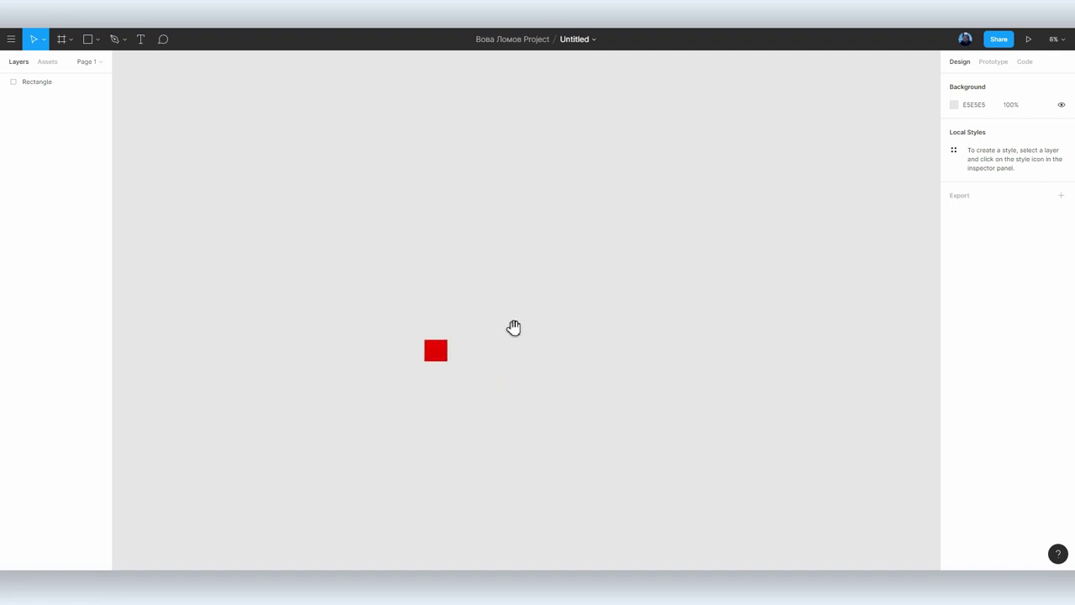
scroll(542, 365, "up", 10)
scroll(647, 370, "up", 4)
scroll(647, 369, "up", 4)
scroll(648, 375, "down", 5)
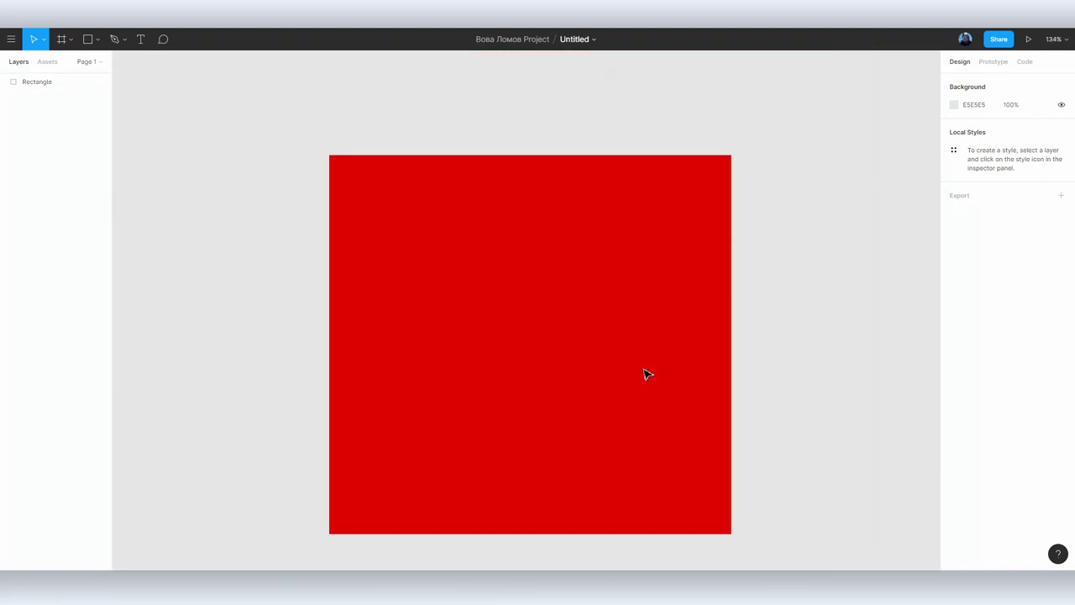
scroll(647, 374, "down", 3)
key("ctrl+a")
key("Delete")
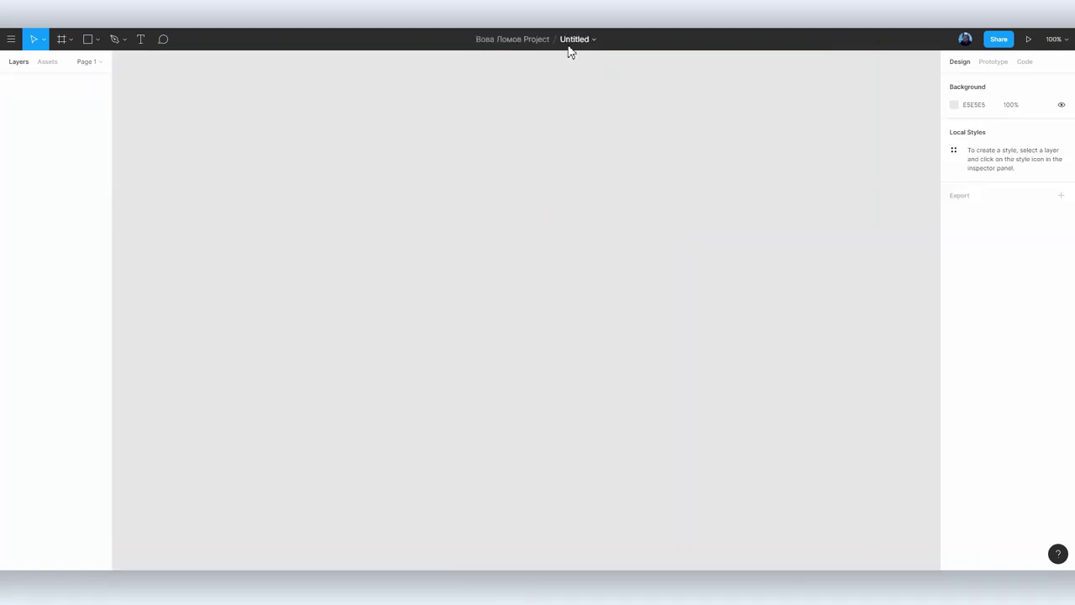
- Name the file 'Прототип 1' and add an iPhone X preset frame
type("1")
left_click(499, 242)
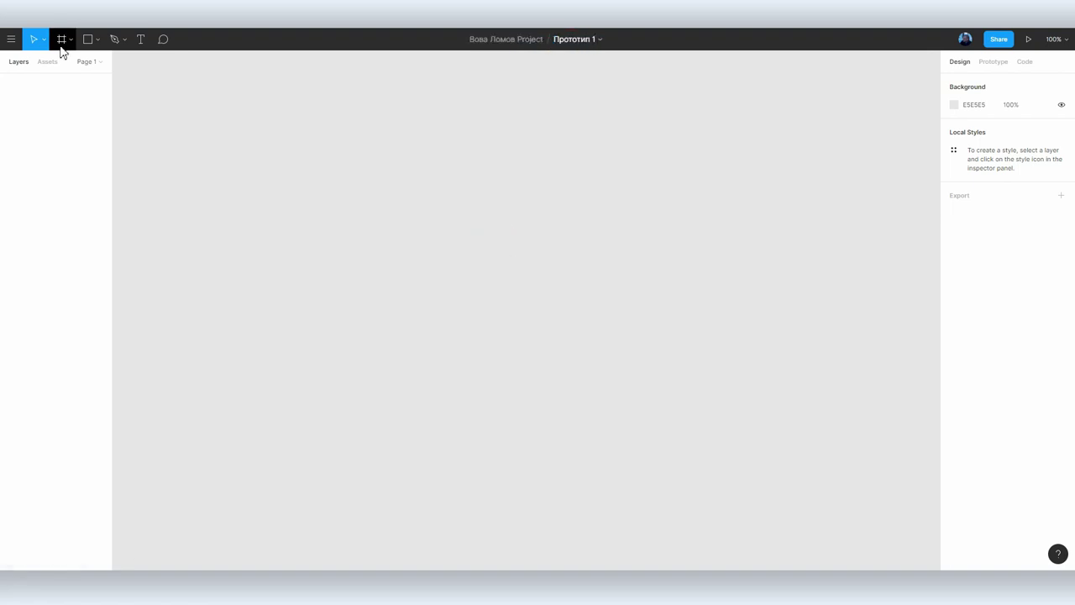
left_click(61, 39)
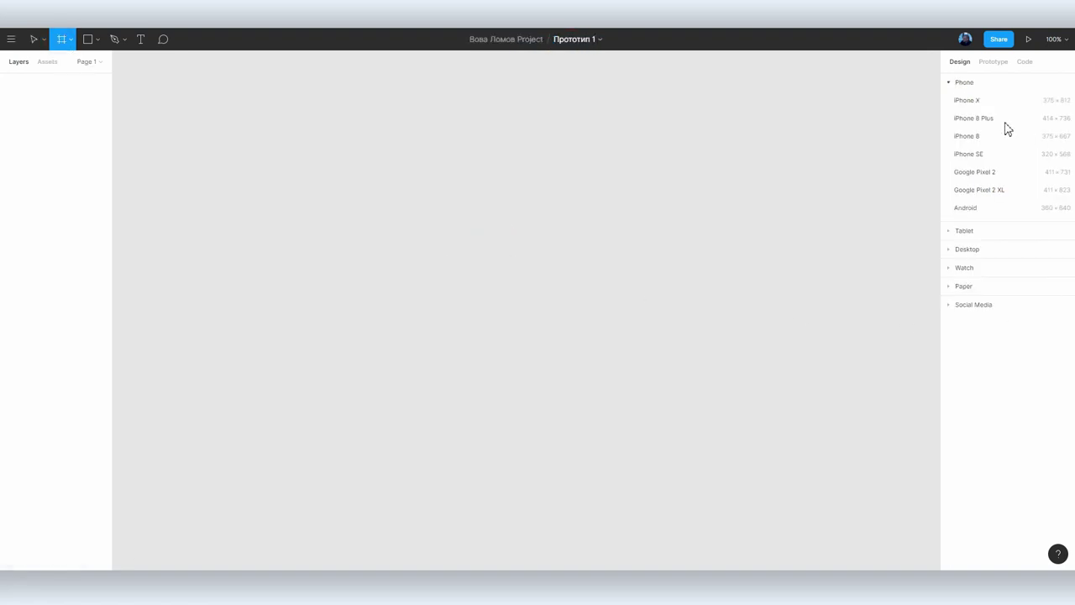
left_click(960, 102)
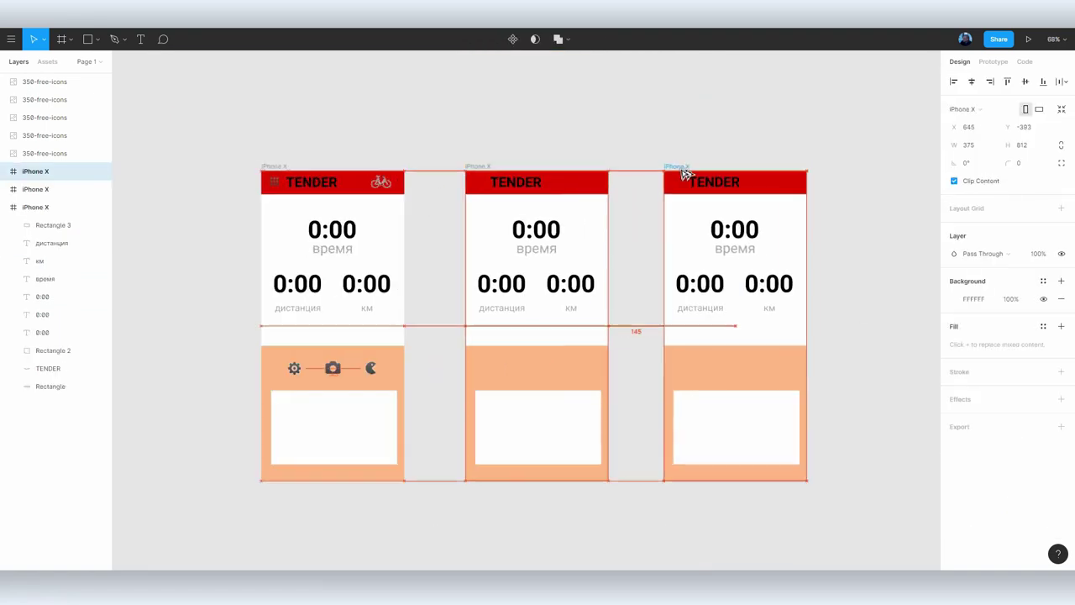
- Nudge the third screen right, swap the middle screen's время and дистанция labels, and move км up on the third
left_click_drag(685, 174, 693, 173)
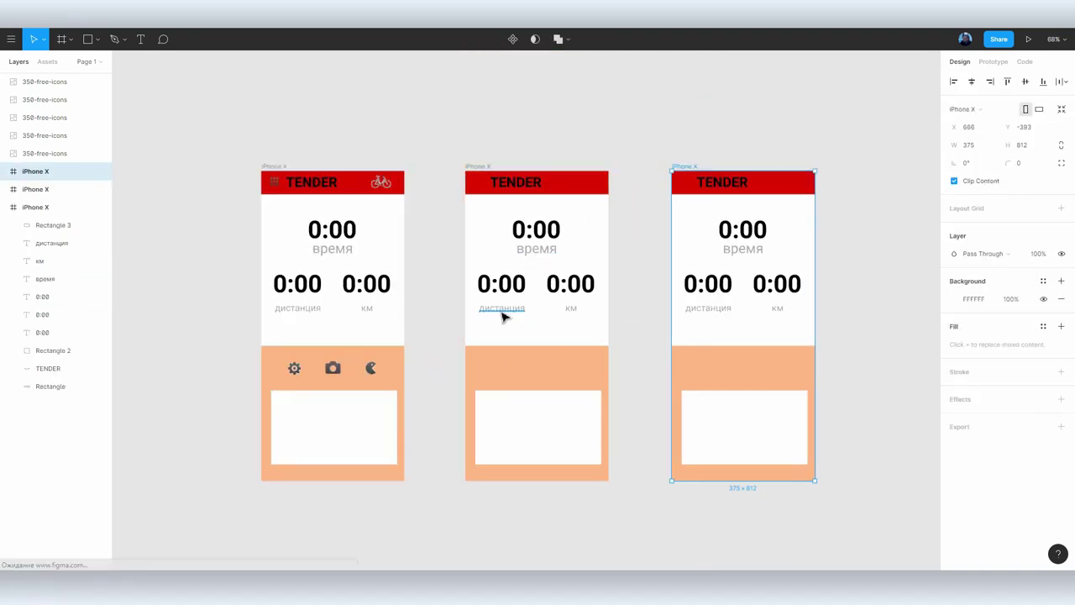
left_click(503, 309)
left_click(501, 283)
key("Escape")
left_click(501, 307)
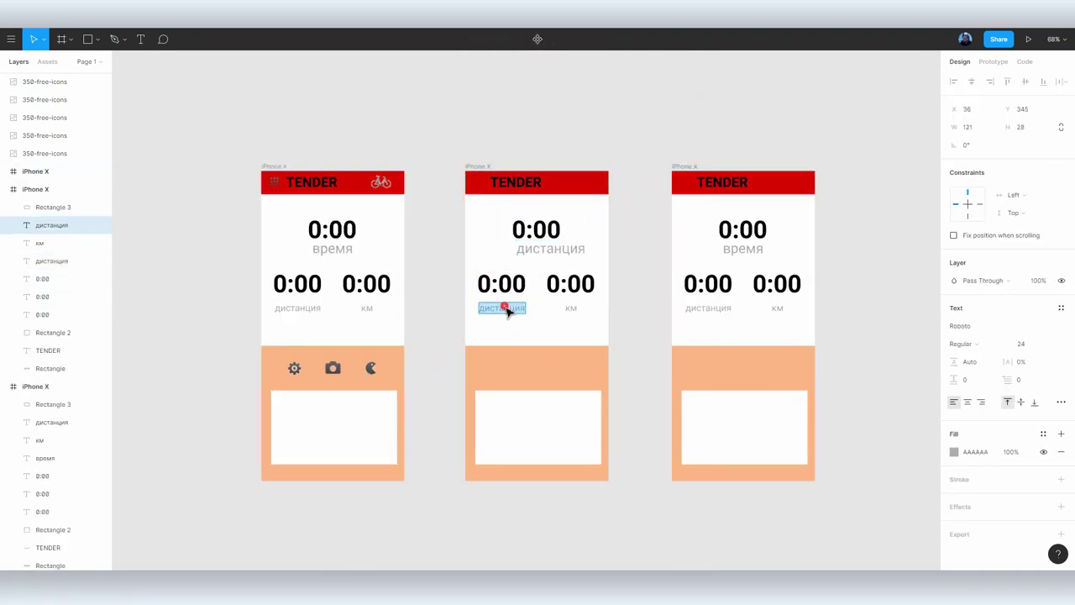
left_click(752, 255)
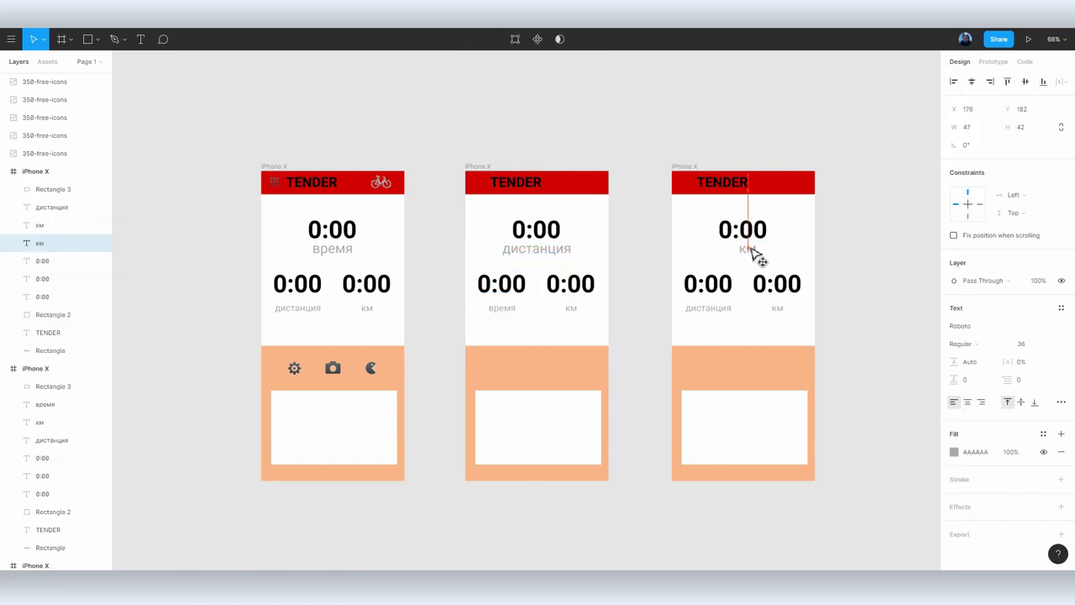
left_click_drag(753, 254, 753, 252)
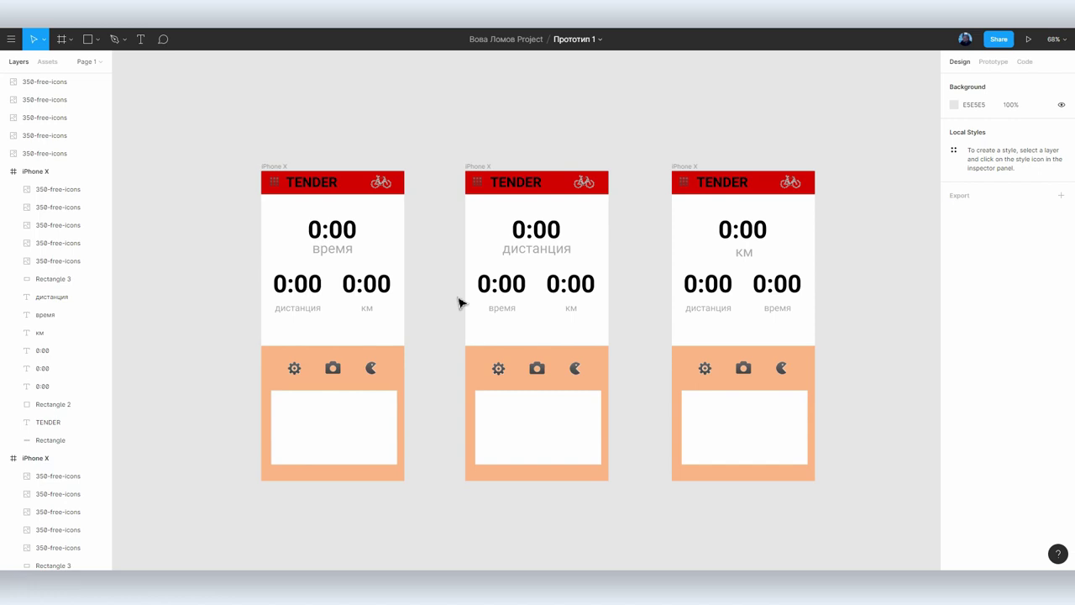
- Browse the main menu, close it, and switch to the Comment tool
left_click(16, 46)
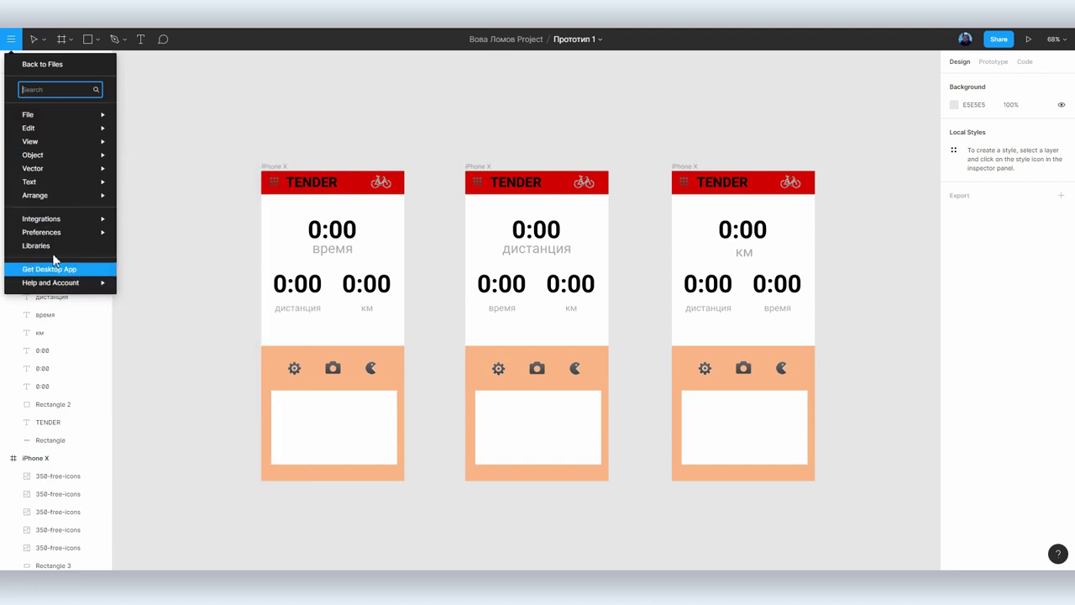
mouse_move(42, 218)
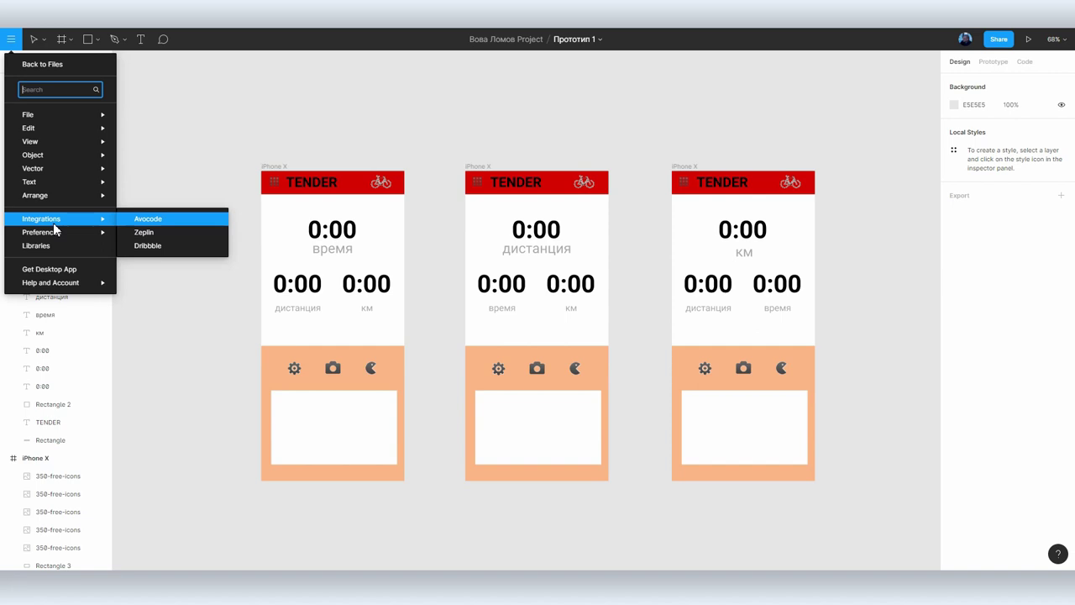
left_click(170, 132)
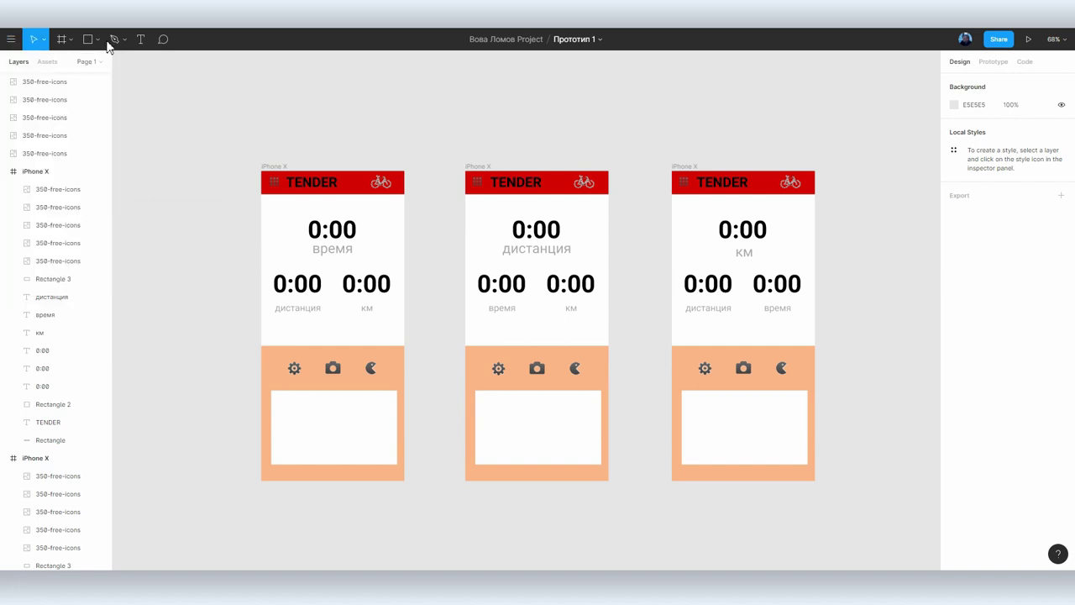
left_click(164, 40)
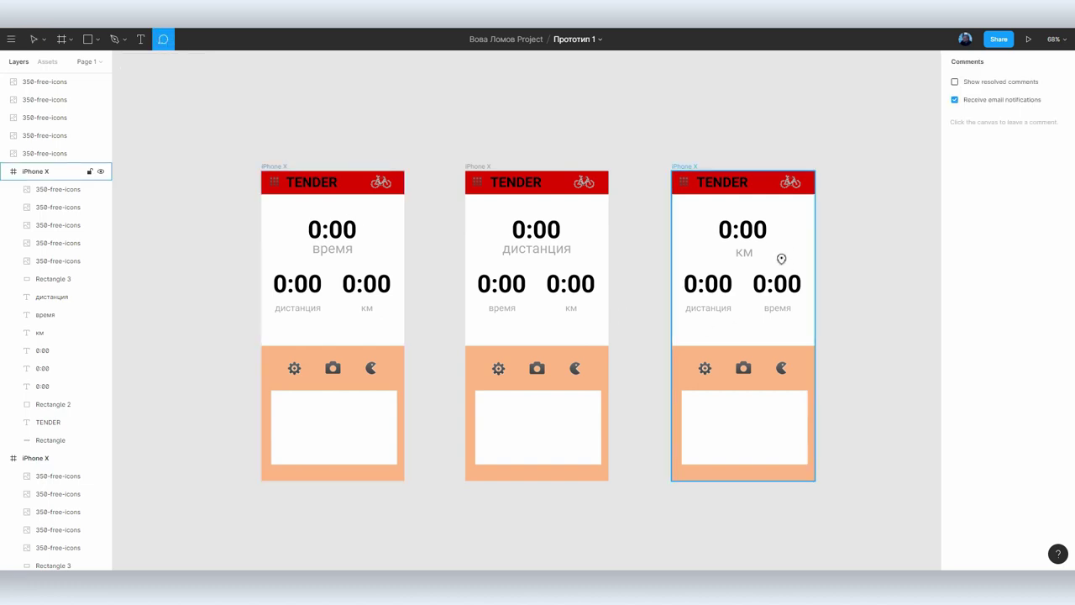
- Post 'Это надо углубить' on the third screen's км label, reopen it from the list, and resolve it
left_click(782, 258)
type("Это надо углубить")
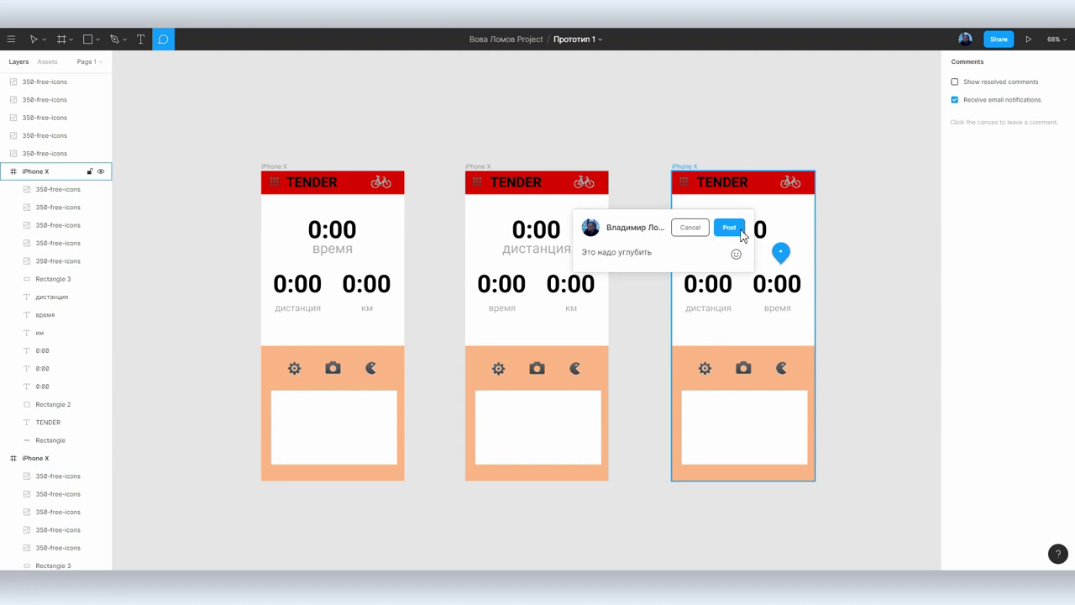
left_click(729, 228)
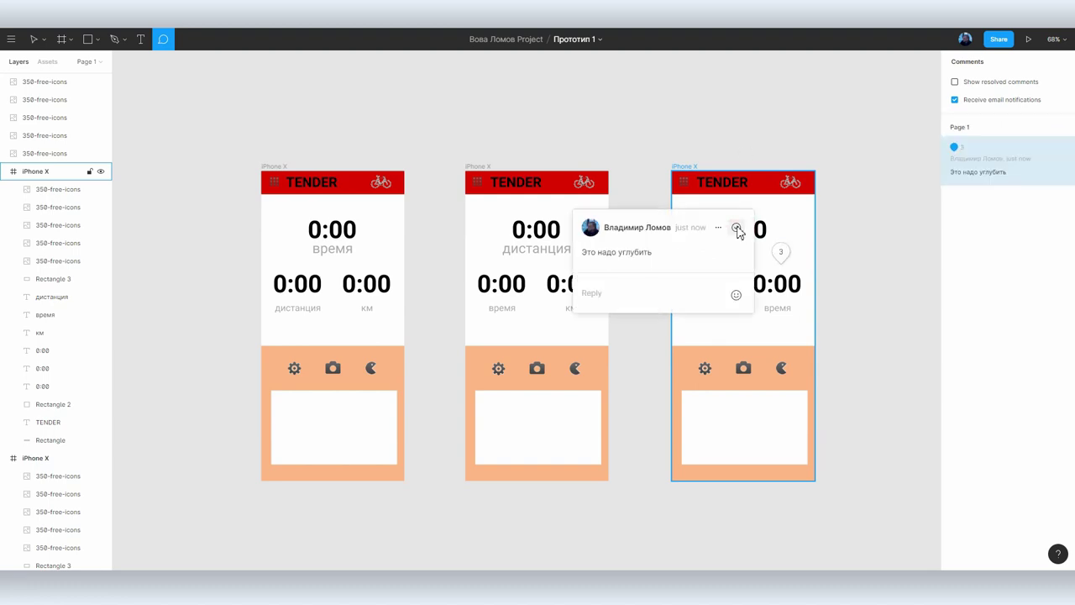
left_click(913, 217)
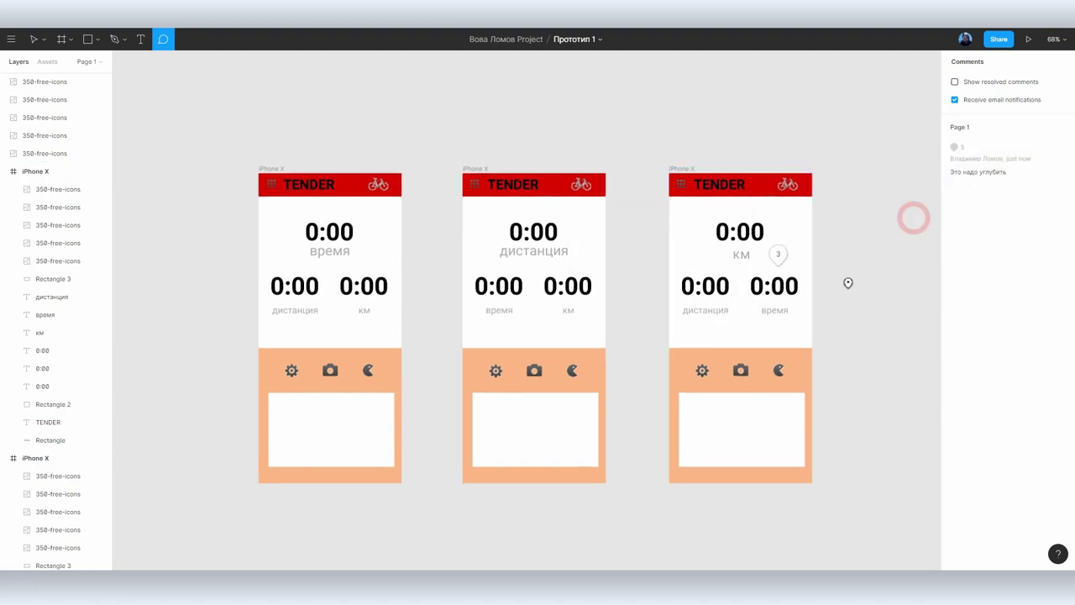
left_click(978, 176)
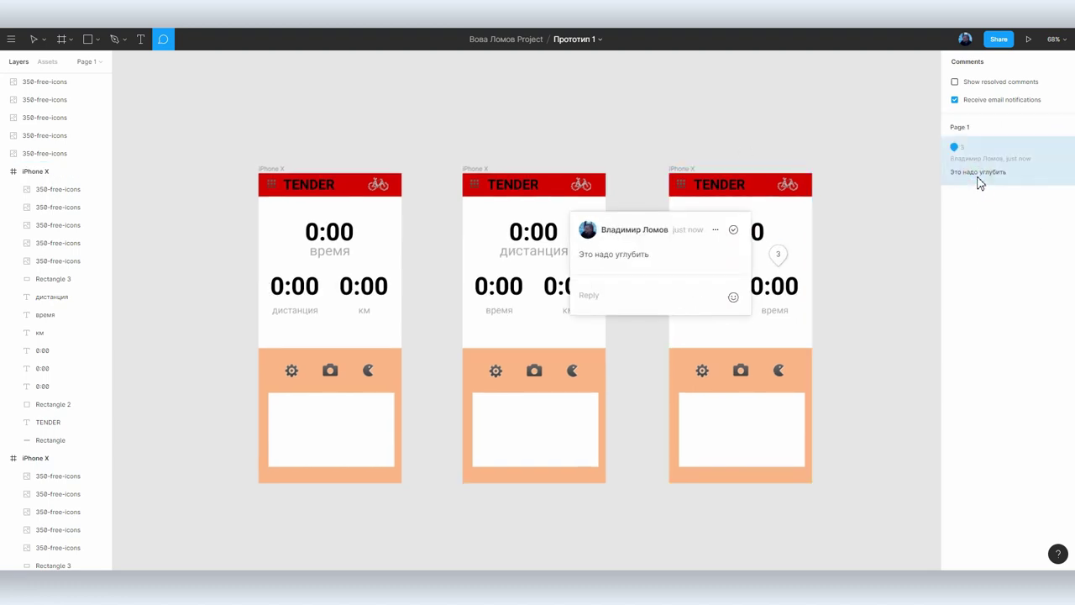
left_click(716, 230)
left_click(651, 294)
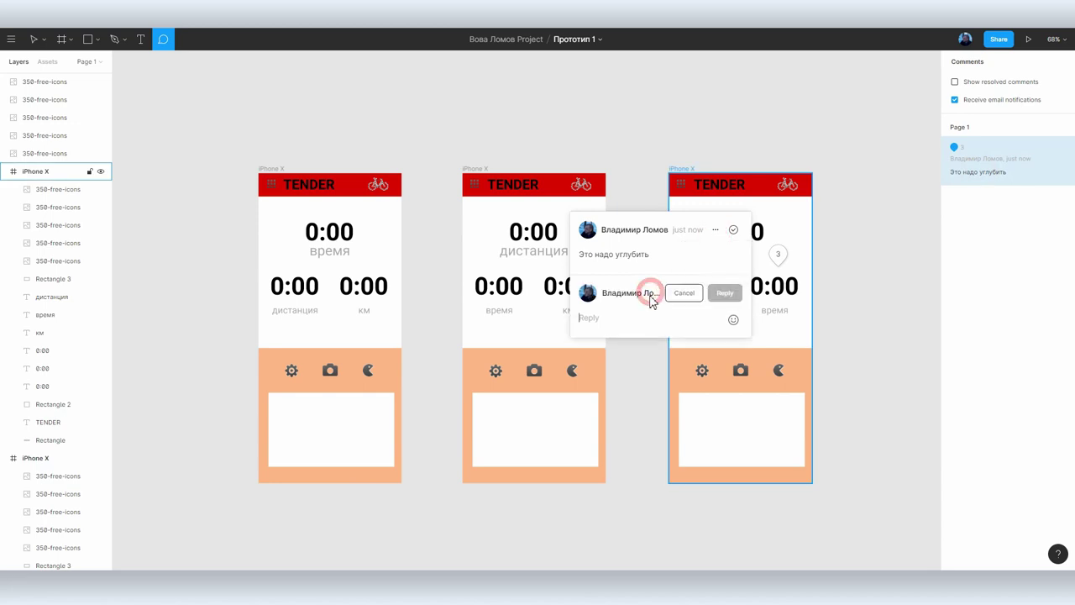
left_click(733, 229)
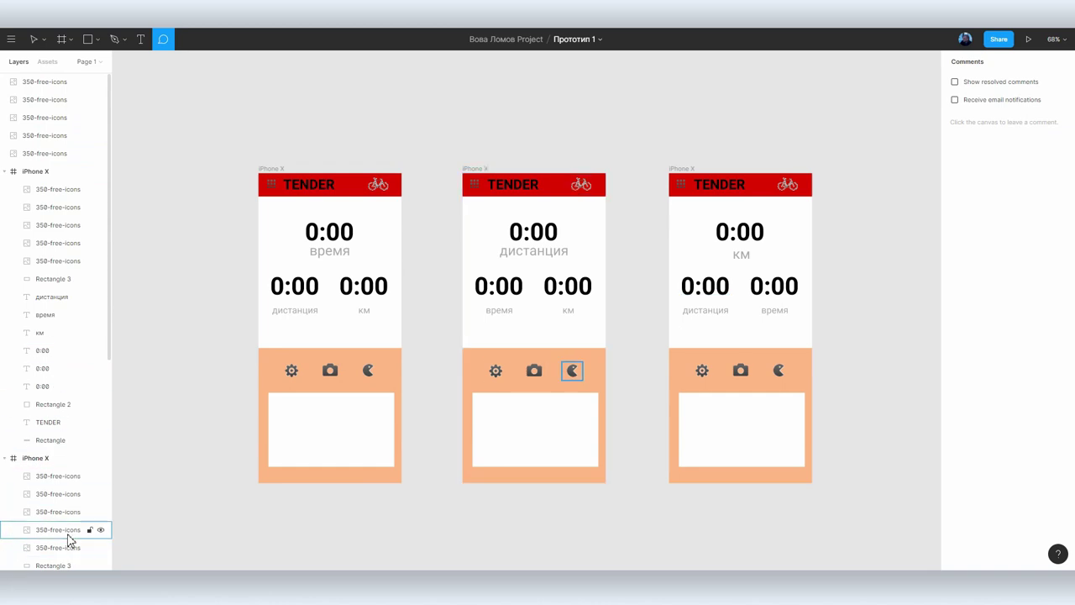
- Select the right screen's iPhone X frame in Layers, toggle its visibility off and on, and lock it
left_click(53, 222)
left_click(53, 172)
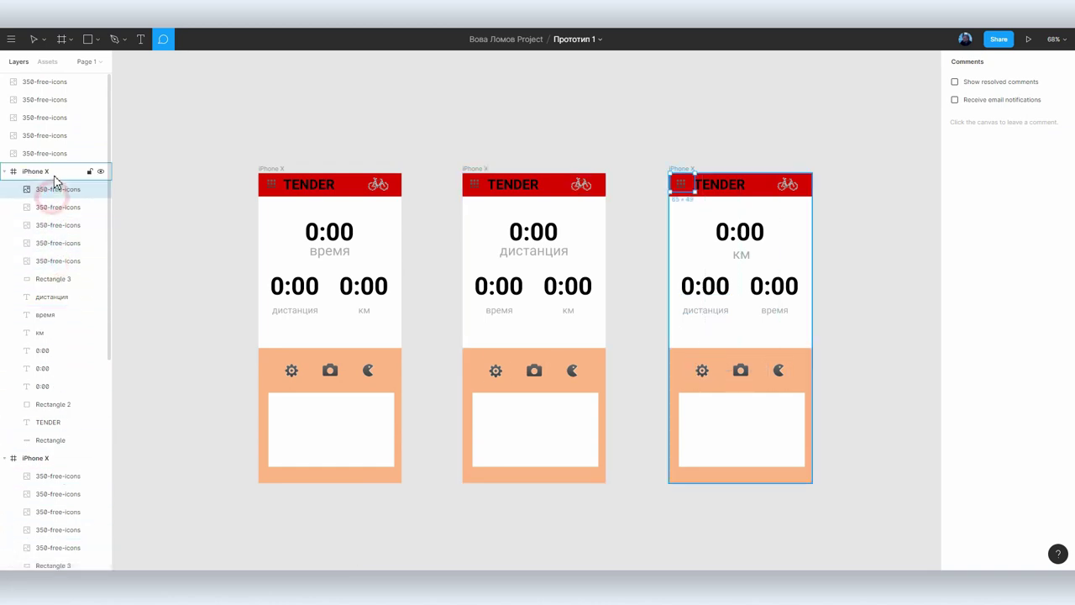
left_click(99, 173)
left_click(99, 172)
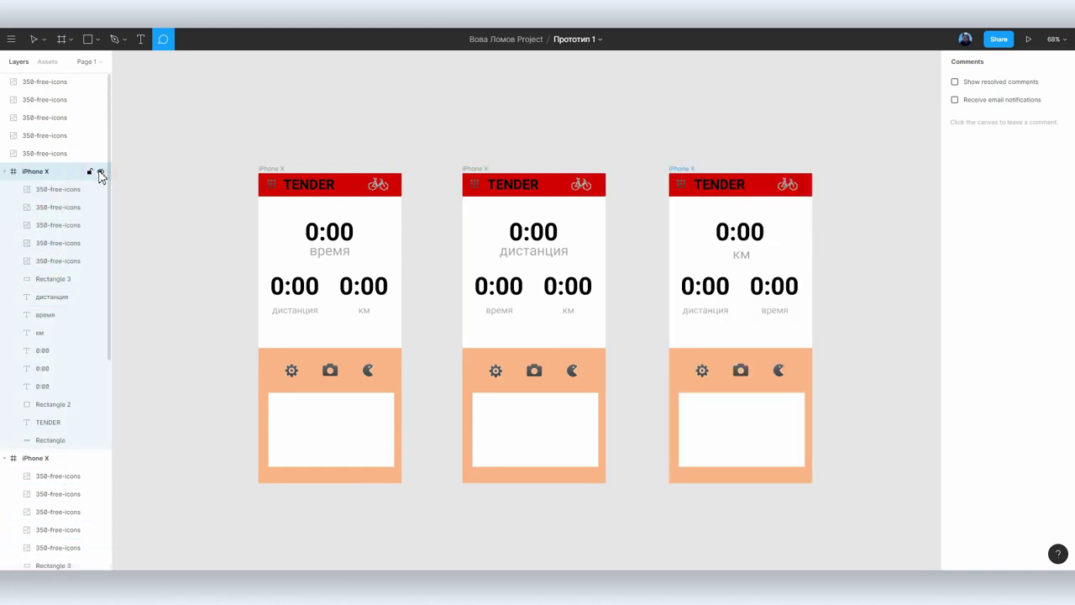
left_click(89, 172)
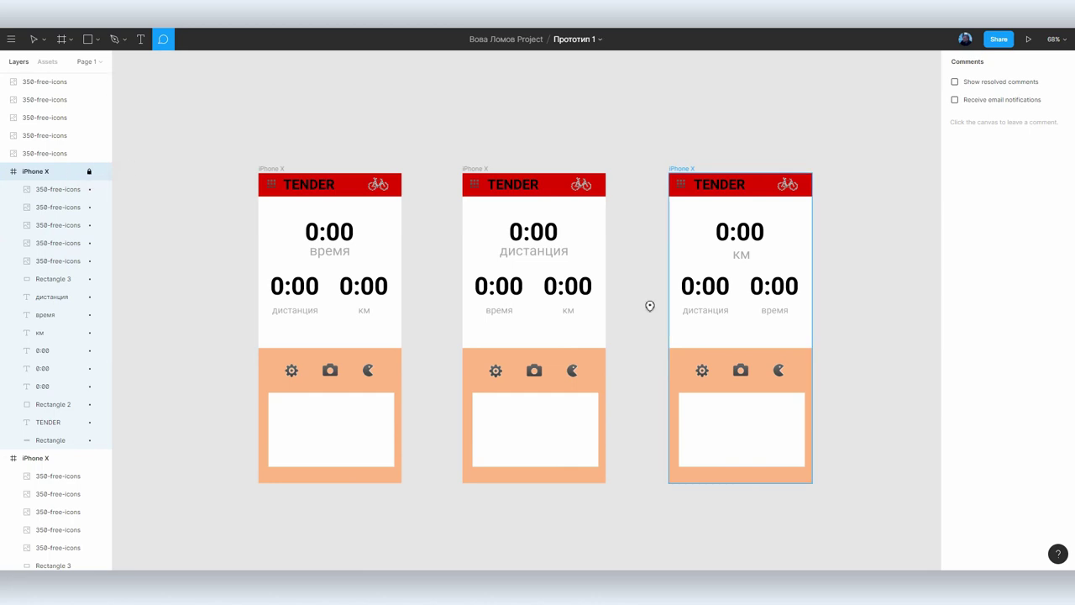
left_click(43, 40)
left_click(703, 257)
- Deselect everything and view the file's version history with its two autosave versions
left_click(610, 82)
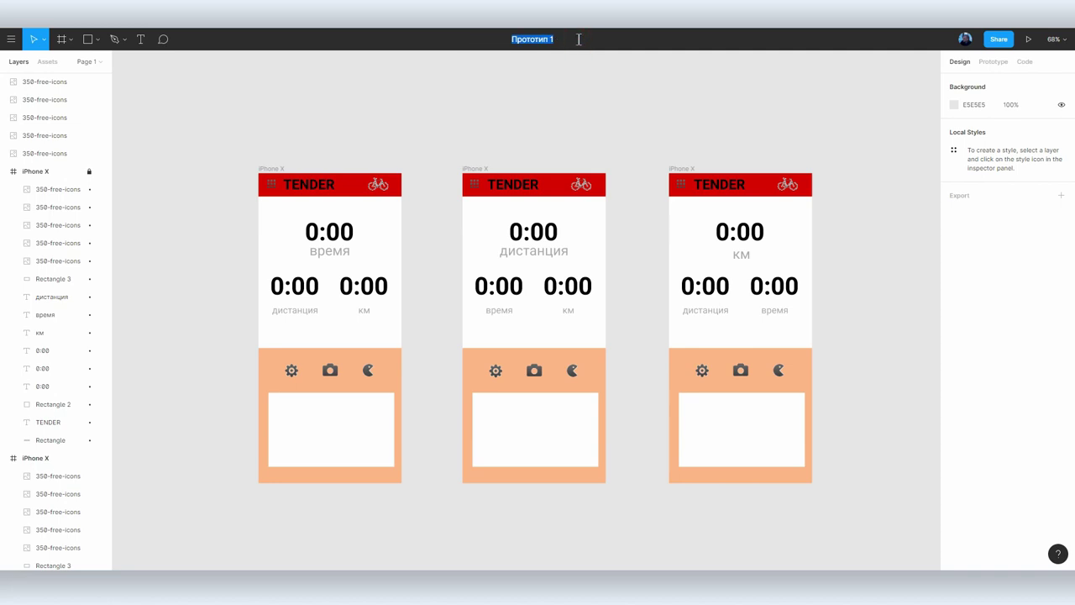
left_click(601, 41)
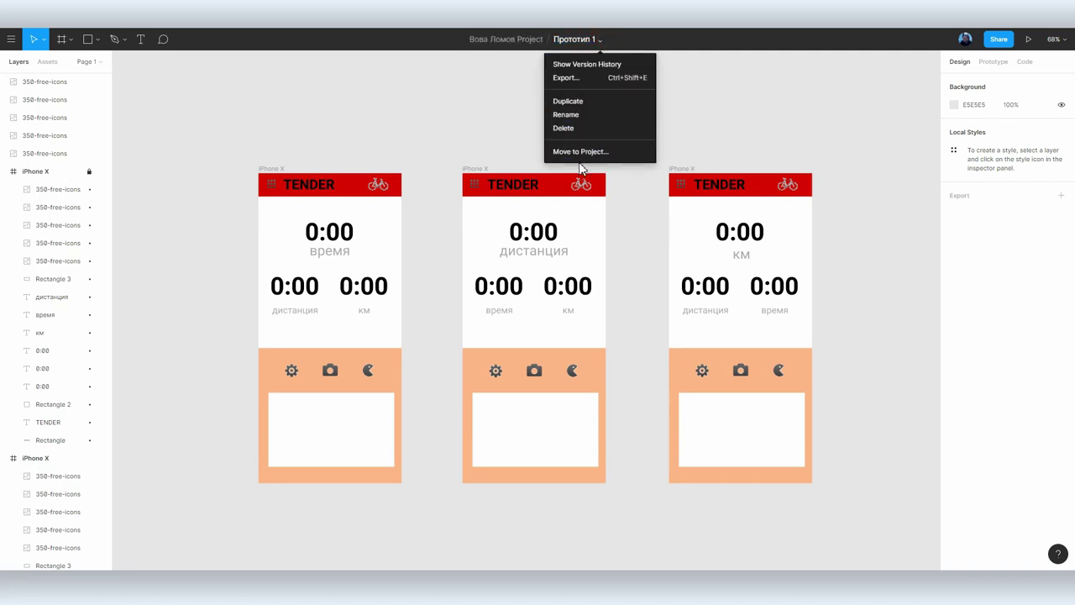
left_click(592, 66)
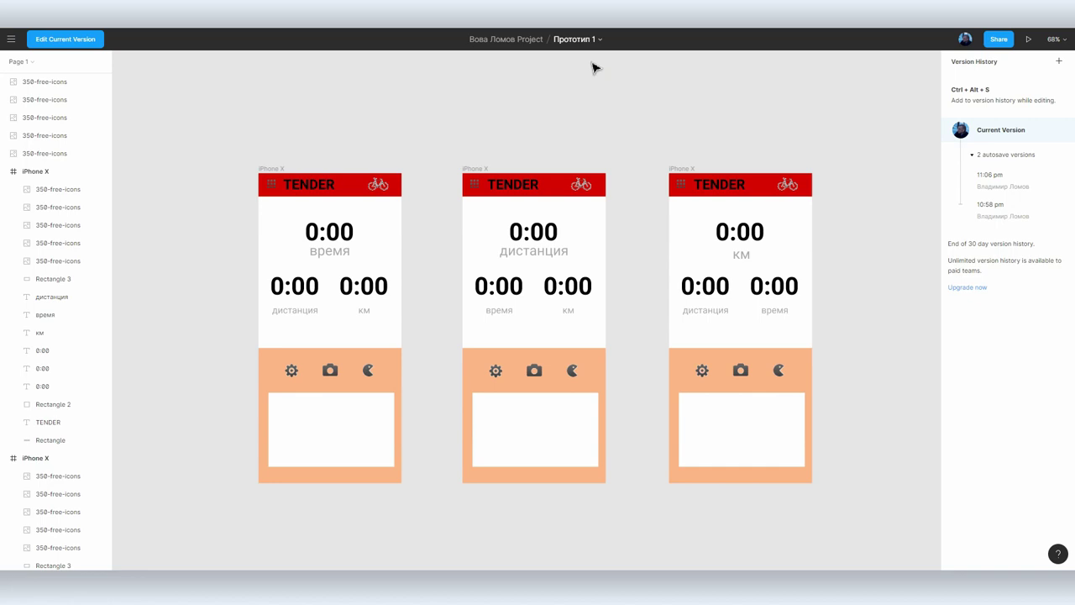
- Move the Прототип 1 file into Drafts
left_click(521, 41)
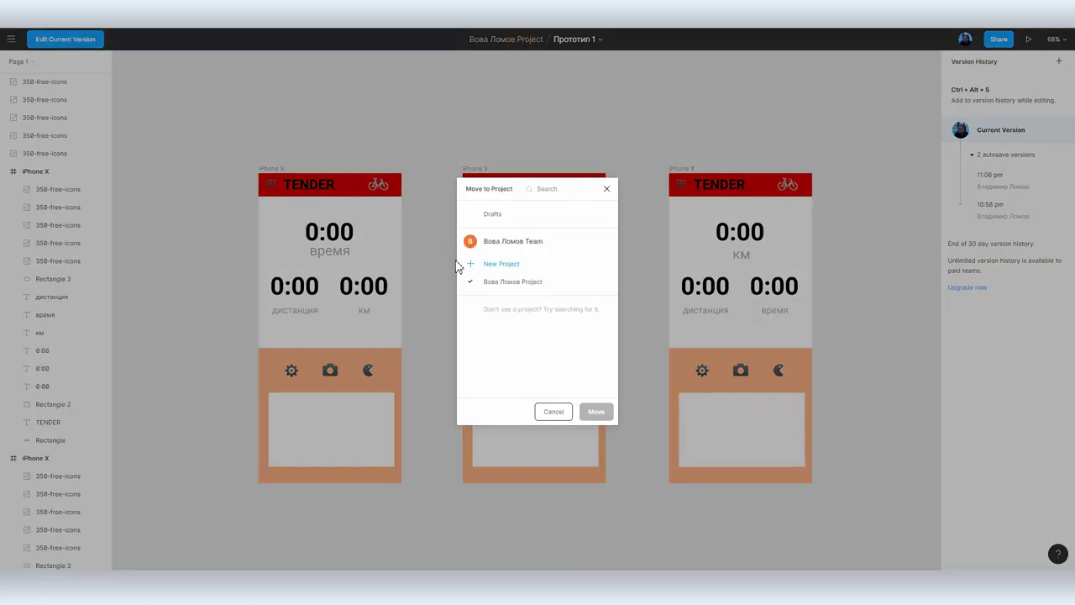
left_click(486, 215)
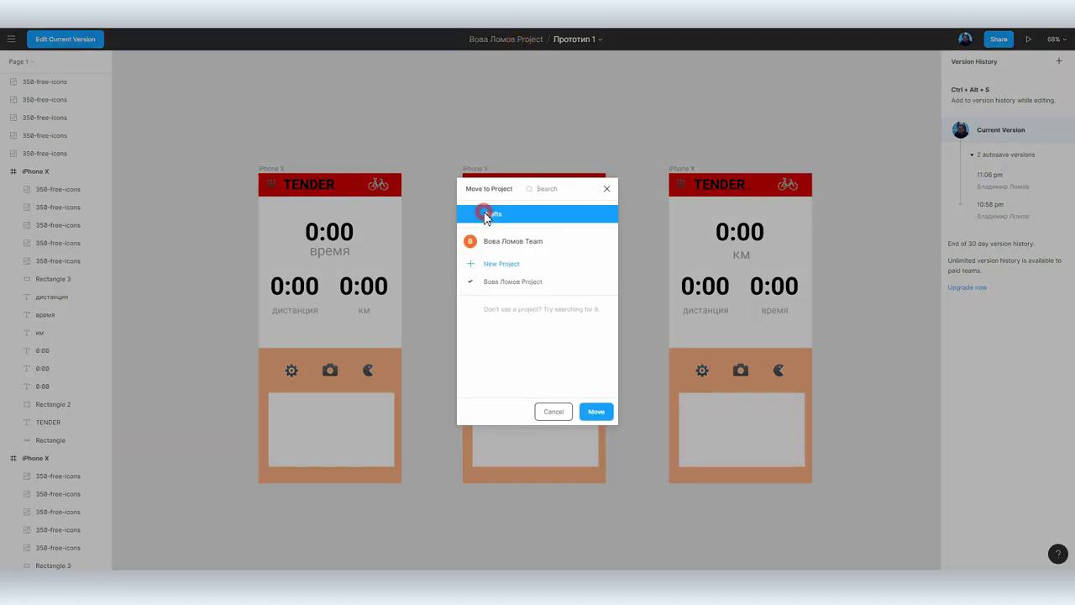
left_click(596, 411)
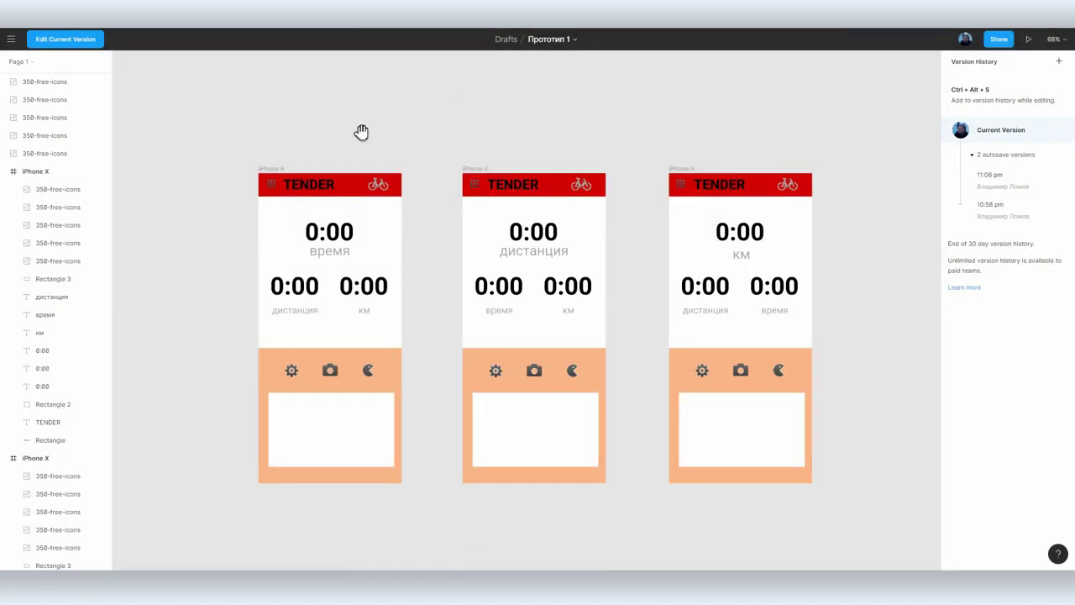
left_click(13, 39)
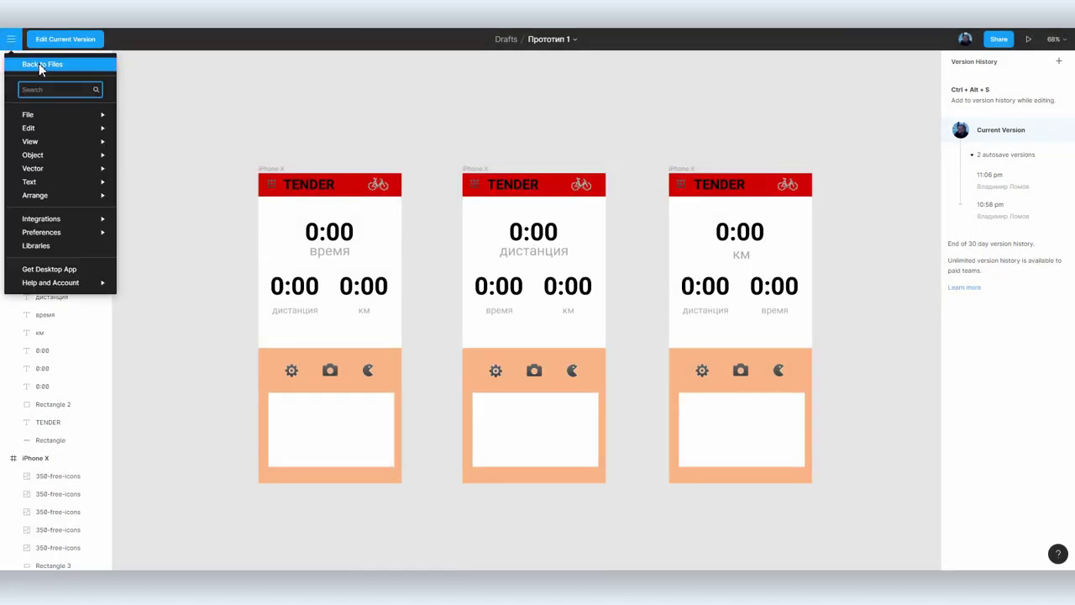
- Return to the file browser and drag Прототип 1 from Drafts into the team project
left_click(40, 65)
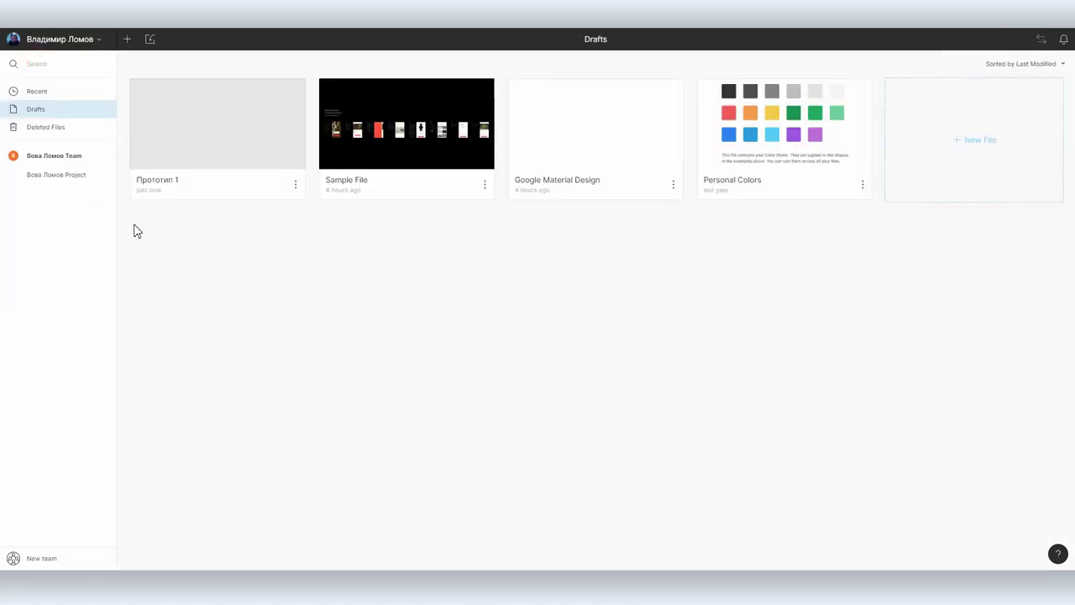
left_click(57, 181)
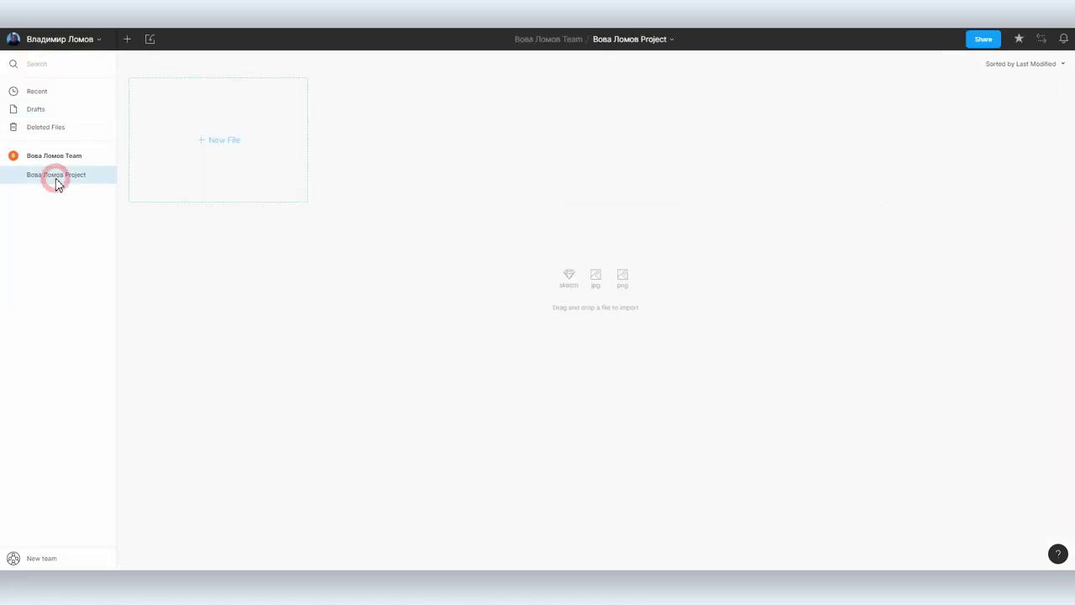
left_click(41, 111)
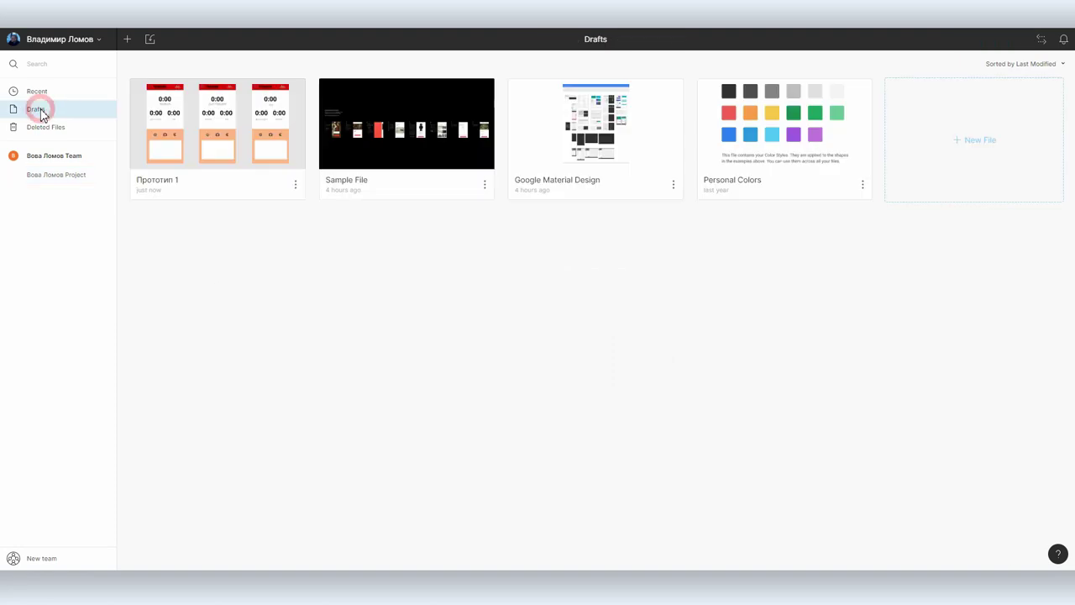
left_click_drag(241, 148, 67, 180)
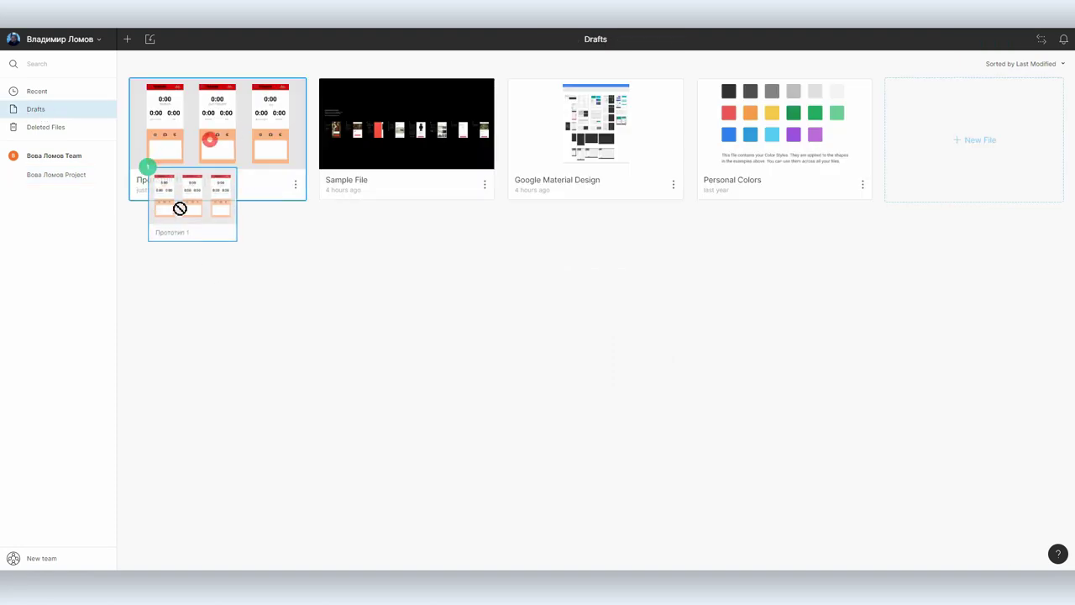
left_click(67, 178)
- Check the team's Admin Dashboard, then reopen the team project's files
left_click(73, 158)
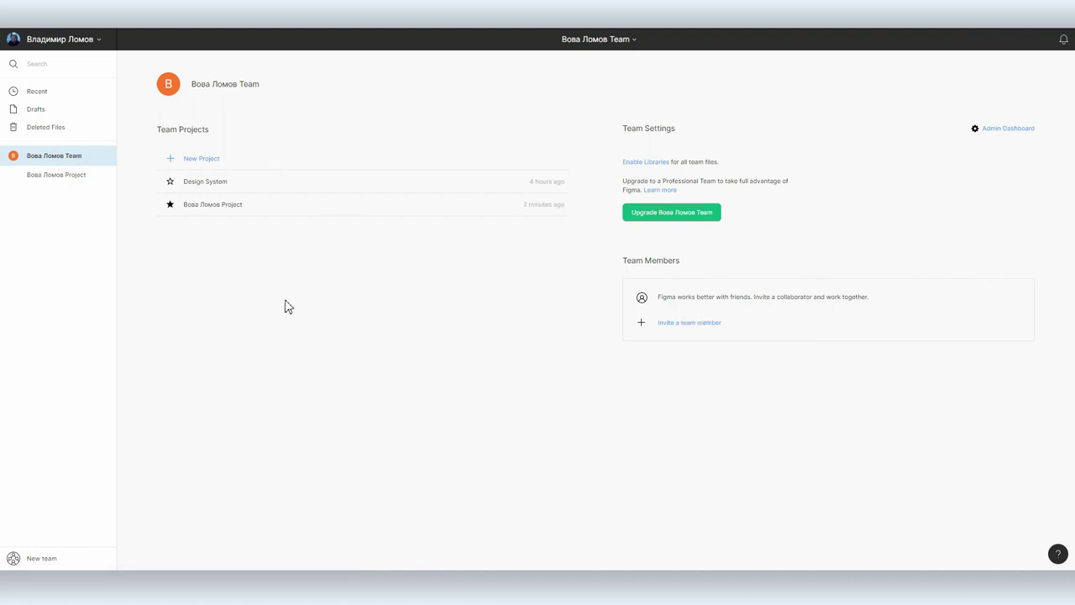
left_click(1012, 129)
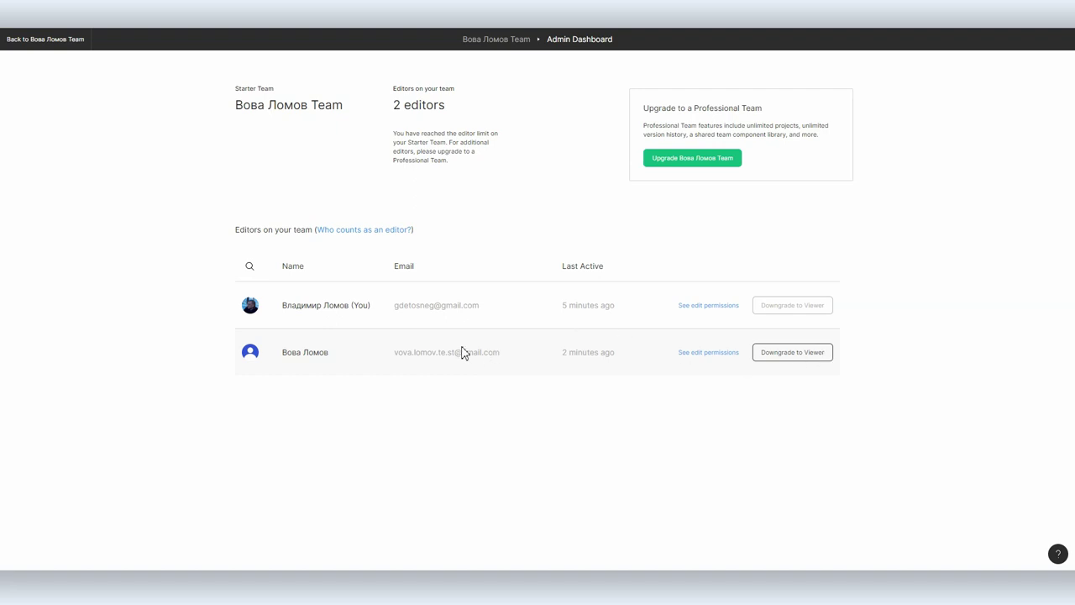
left_click(52, 38)
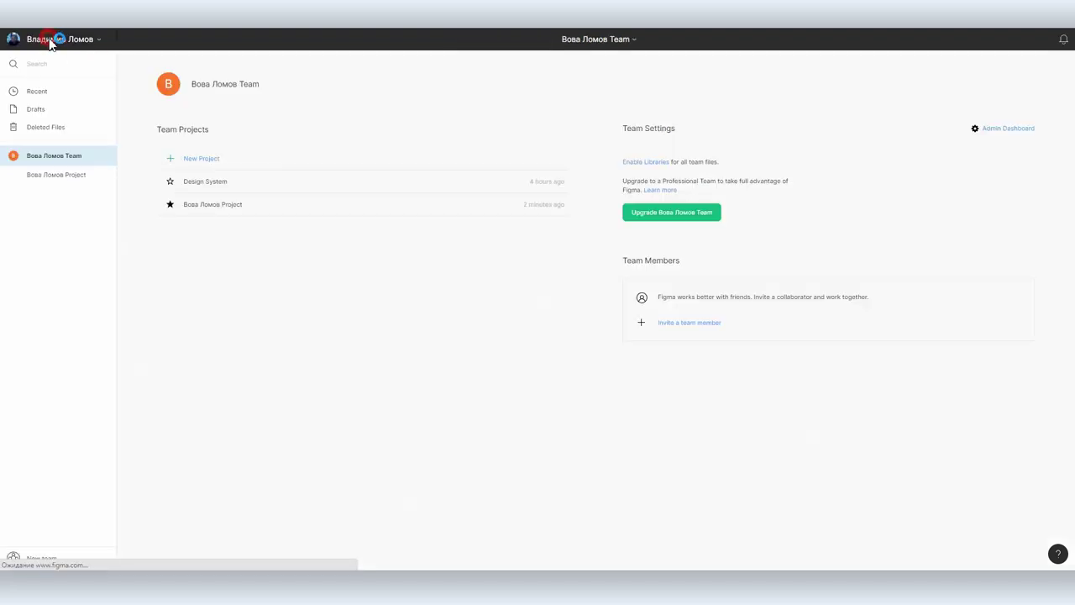
left_click(65, 179)
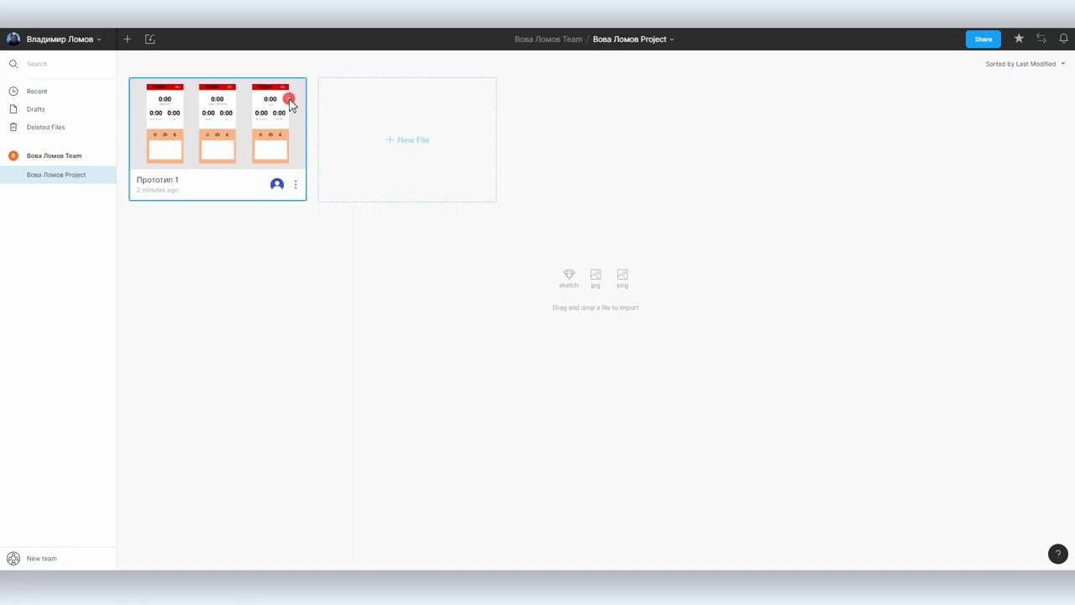
- Double-click the Прототип 1 thumbnail to open it in the editor
double_click(289, 98)
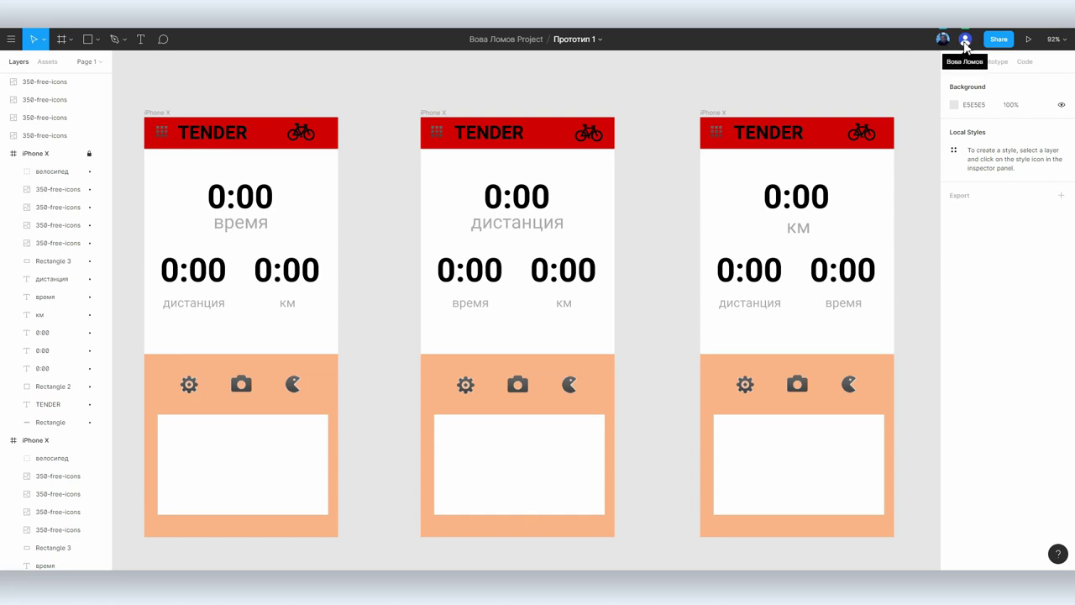
- In the file's sharing options, enter an invitee's e-mail address with can edit permission
left_click(995, 44)
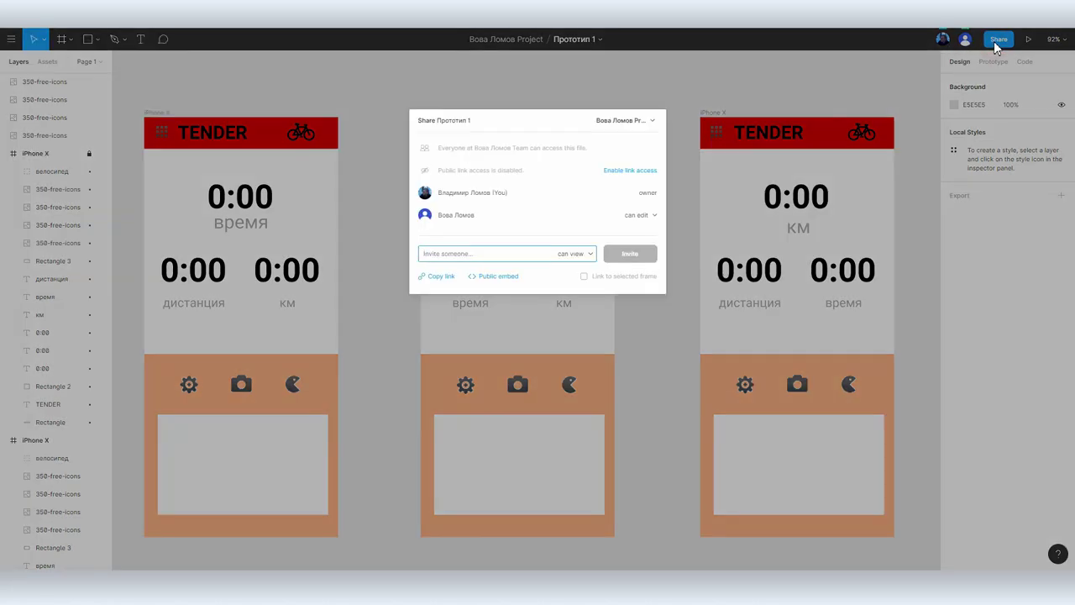
type("вфф")
type(".ru")
left_click(577, 255)
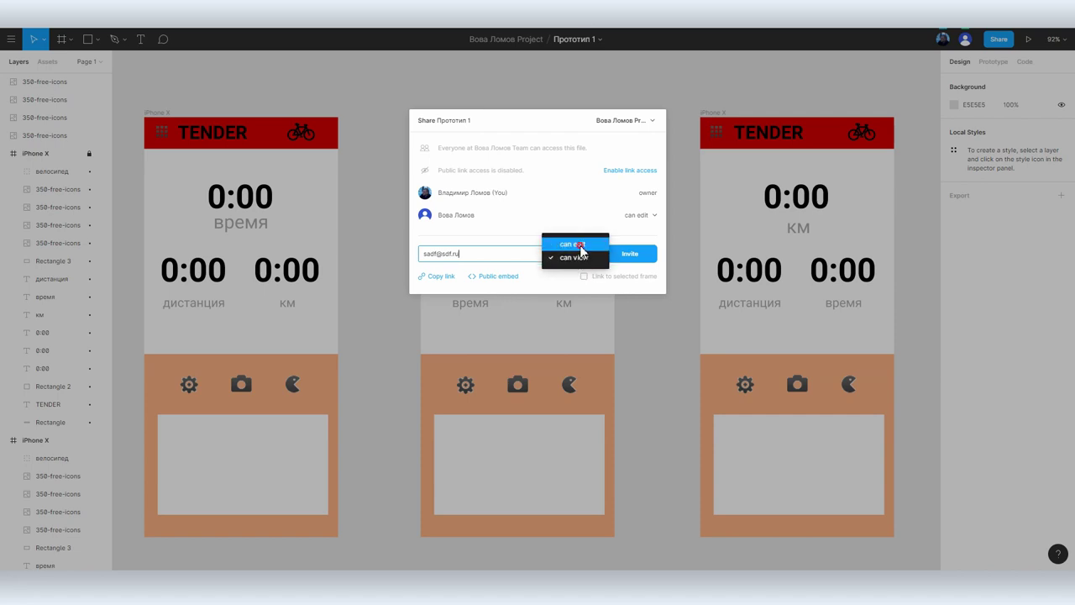
left_click(580, 245)
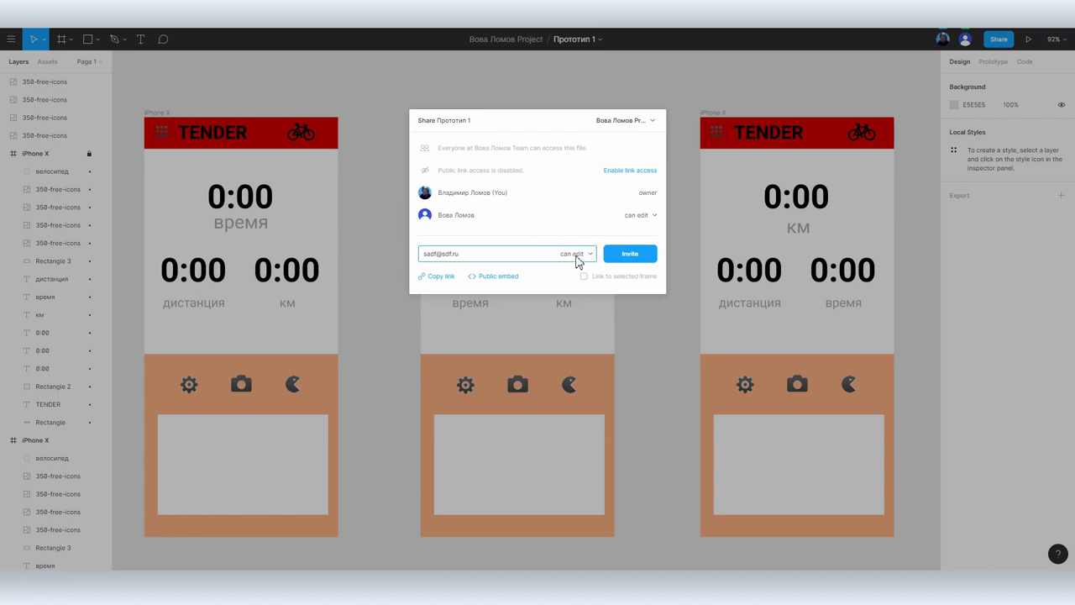
key("ctrl+a")
- Copy a view-only share link, then turn link access back off and close sharing
left_click(640, 173)
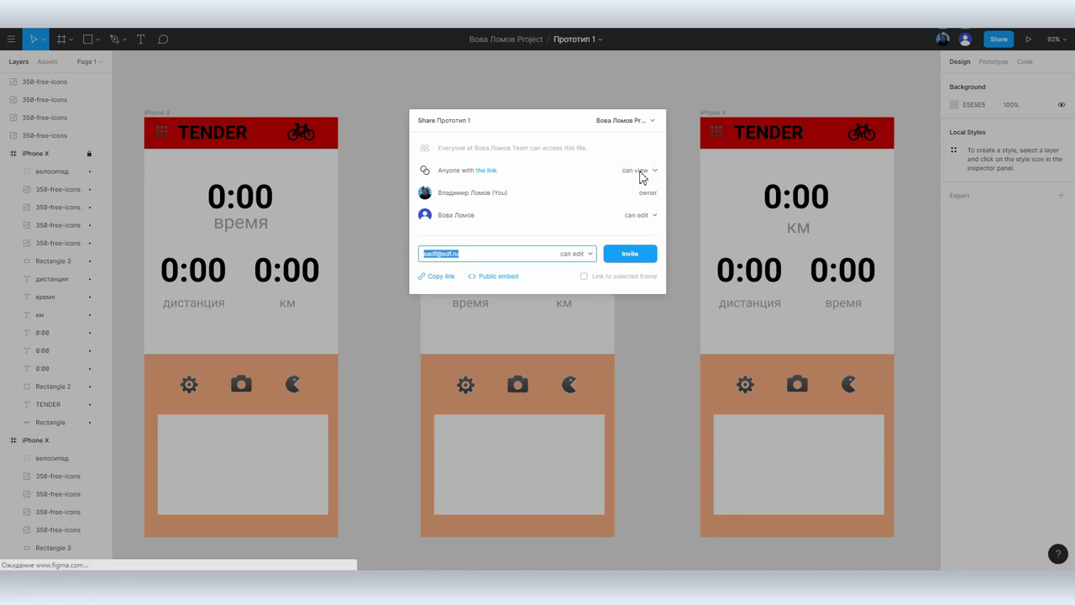
left_click(644, 173)
left_click(645, 173)
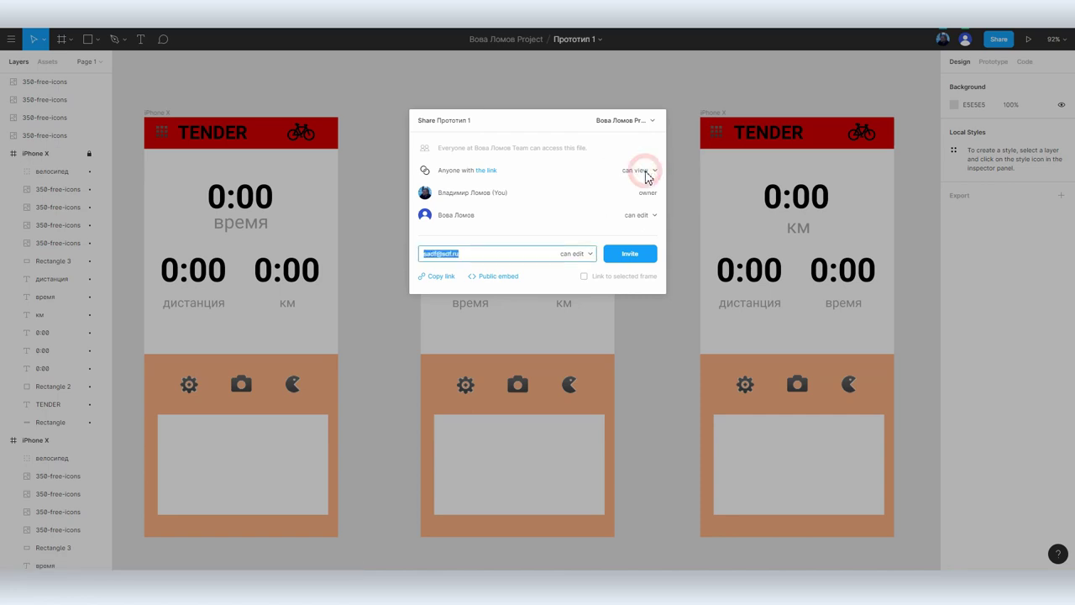
left_click(444, 278)
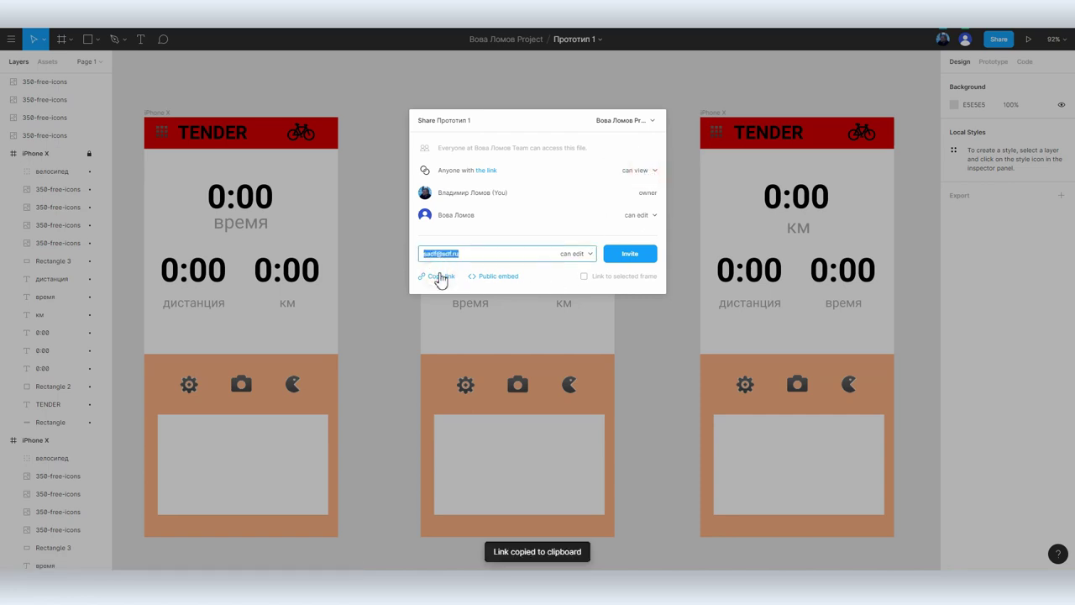
left_click(640, 173)
left_click(642, 194)
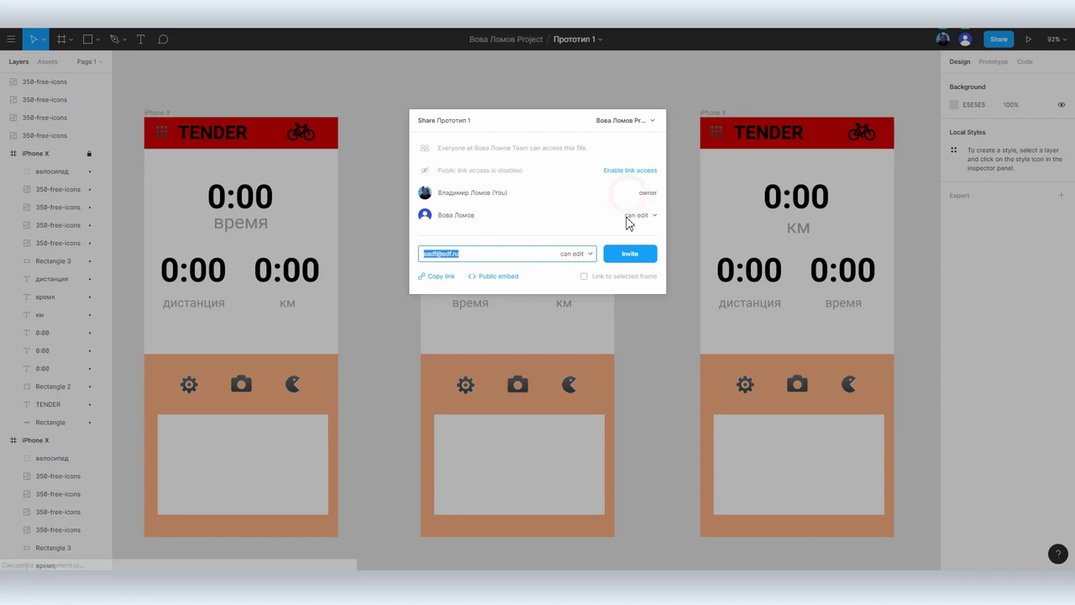
left_click(636, 336)
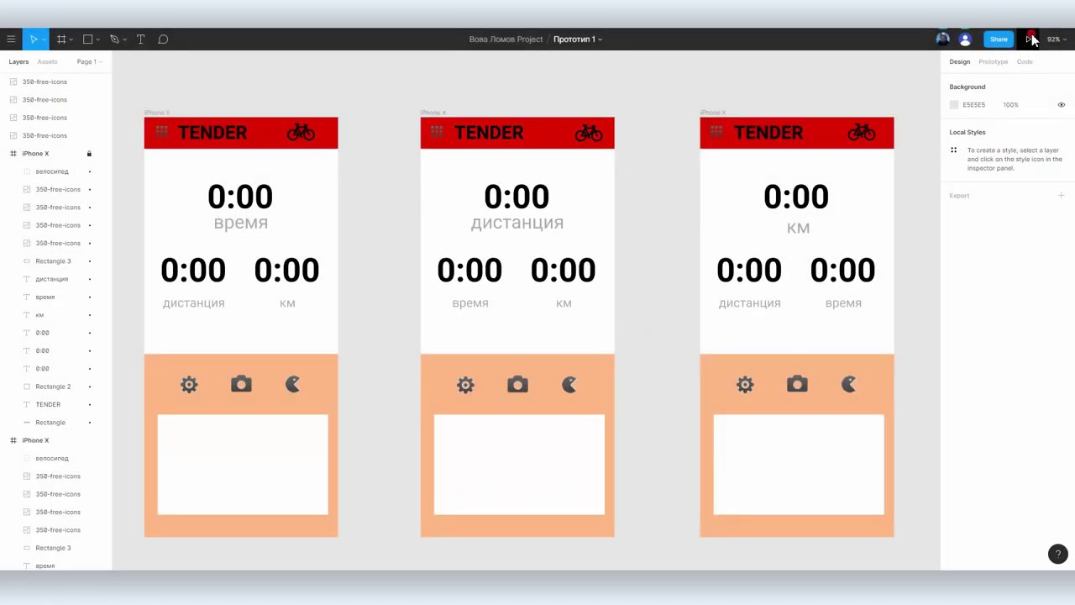
- Run a presentation, then return to the iPhone X Silver prototype settings with 000000 background
left_click(1030, 38)
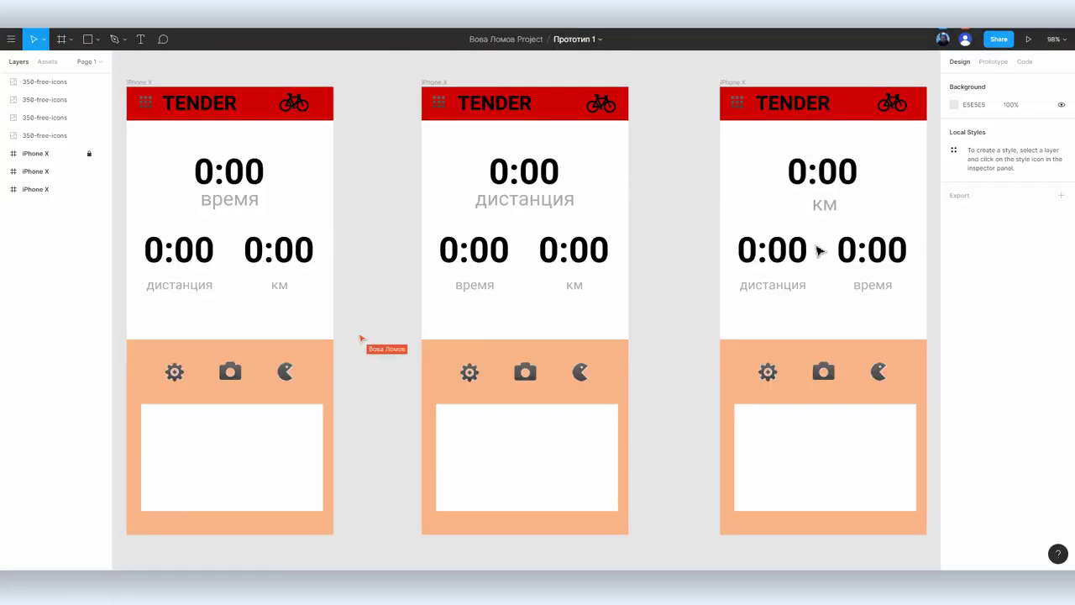
left_click(993, 62)
left_click(385, 222)
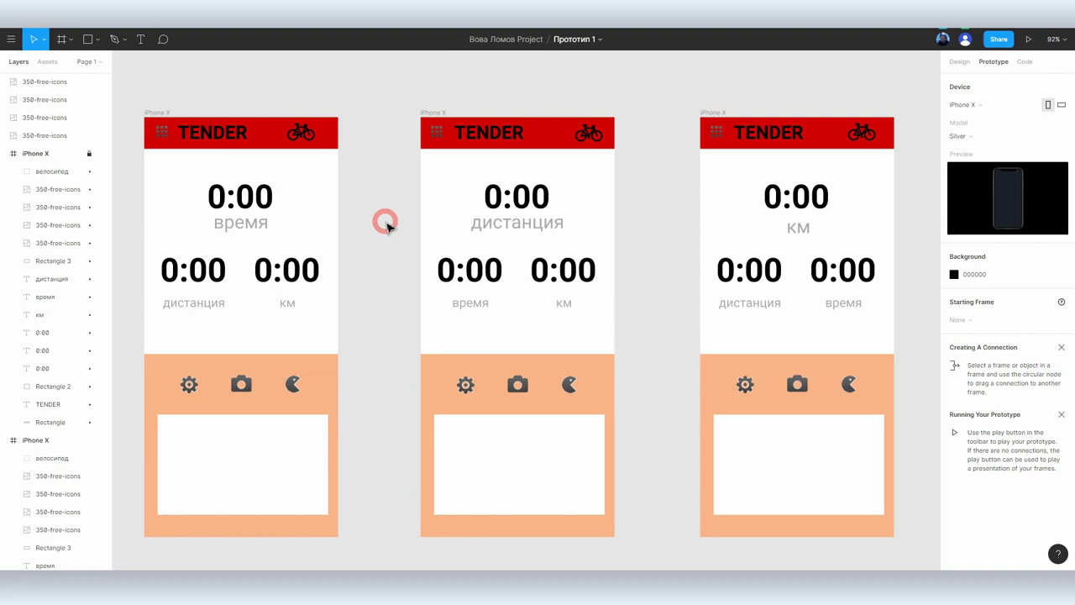
mouse_move(193, 270)
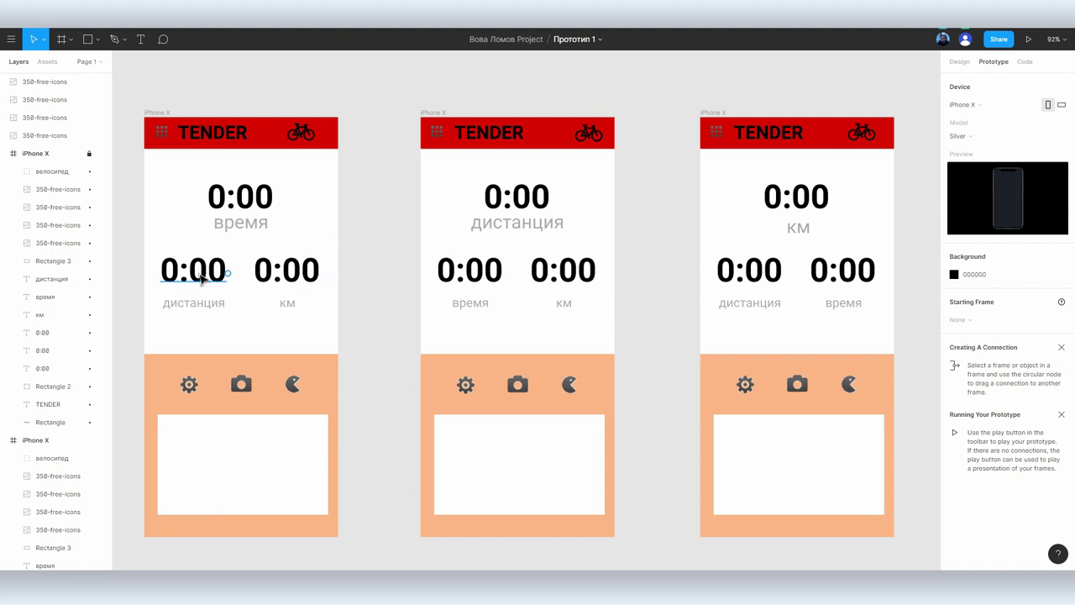
- Add On Tap links from the first frame's 0:00 and км values to the second and third frames
left_click(202, 280)
mouse_move(229, 274)
left_mouse_down()
mouse_move(345, 229)
mouse_move(426, 314)
left_mouse_up()
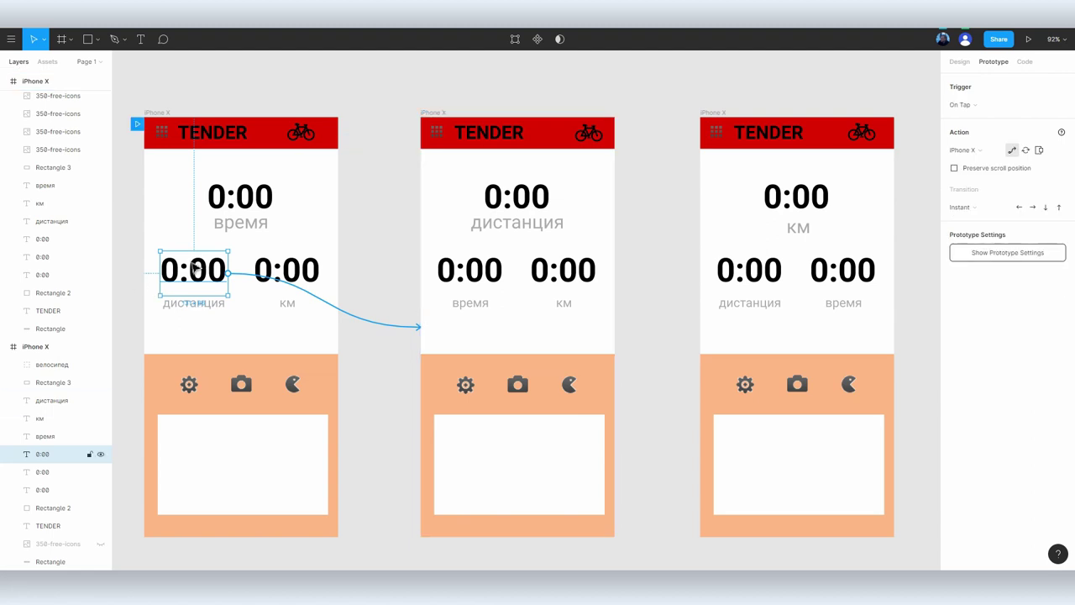
left_click(308, 270)
left_click_drag(327, 272, 793, 193)
left_click(563, 269)
mouse_move(598, 273)
left_mouse_down()
mouse_move(652, 274)
mouse_move(715, 311)
left_mouse_up()
- Link the second frame's 0:00 above время back to the first frame, then present
left_click(477, 284)
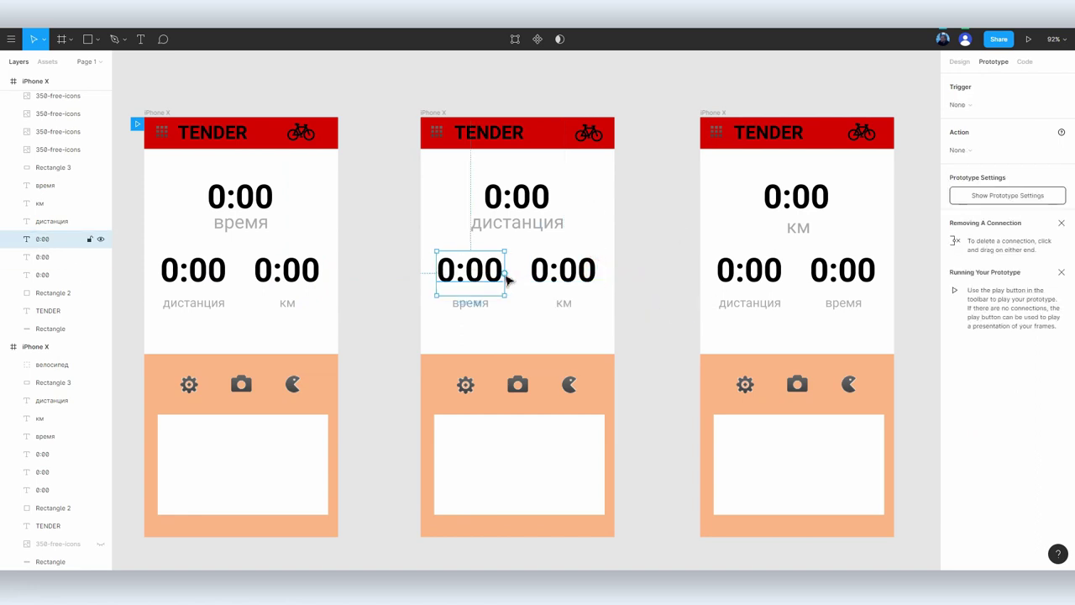
left_click_drag(504, 273, 311, 273)
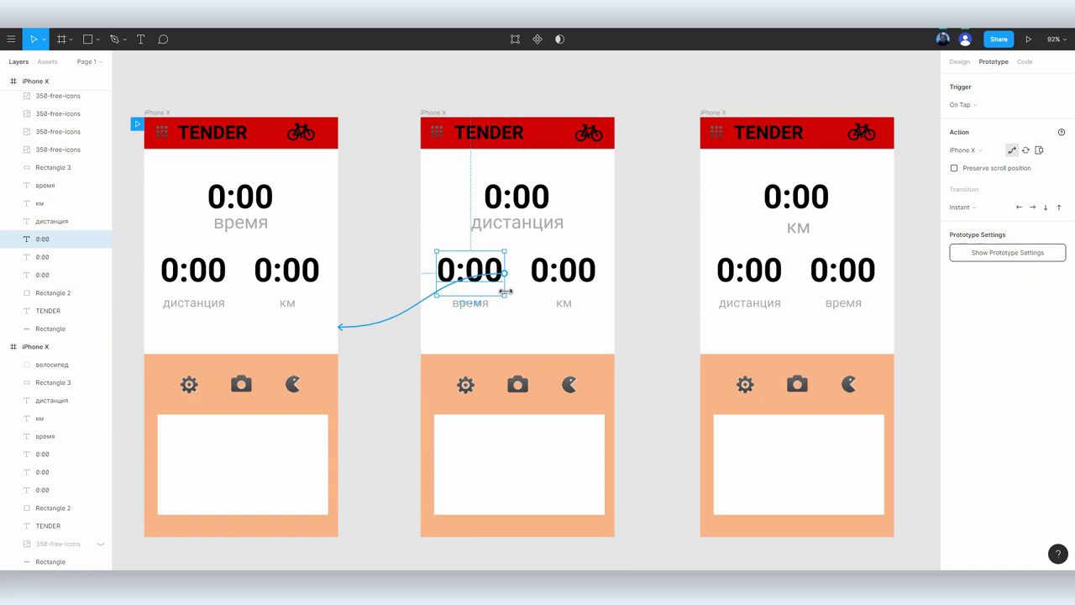
left_click(1027, 40)
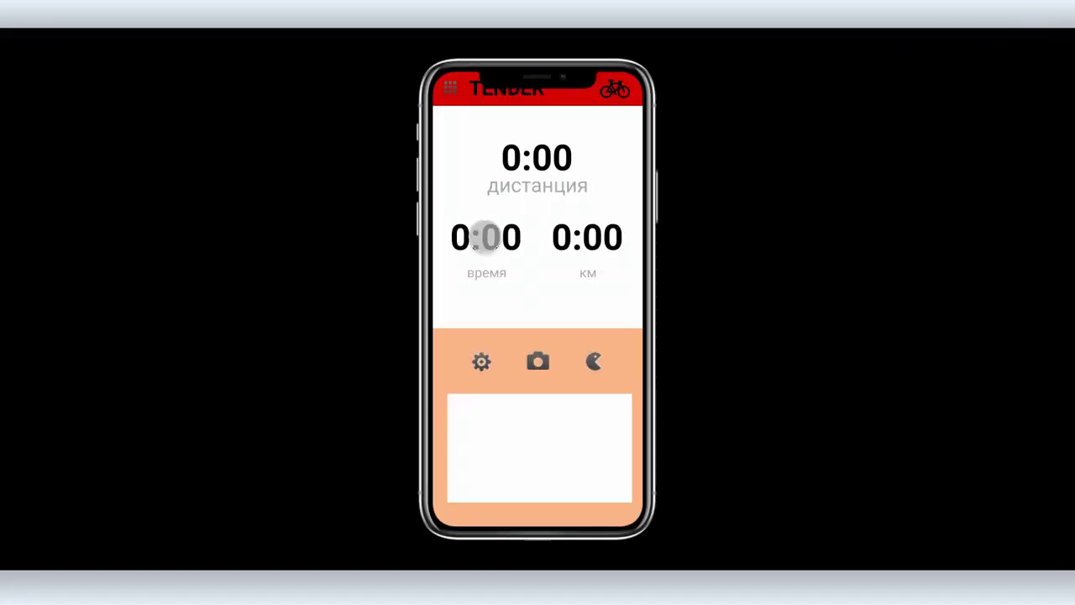
- Tap the 0:00 timer hotspot twice to jump to the second screen and back
left_click(484, 236)
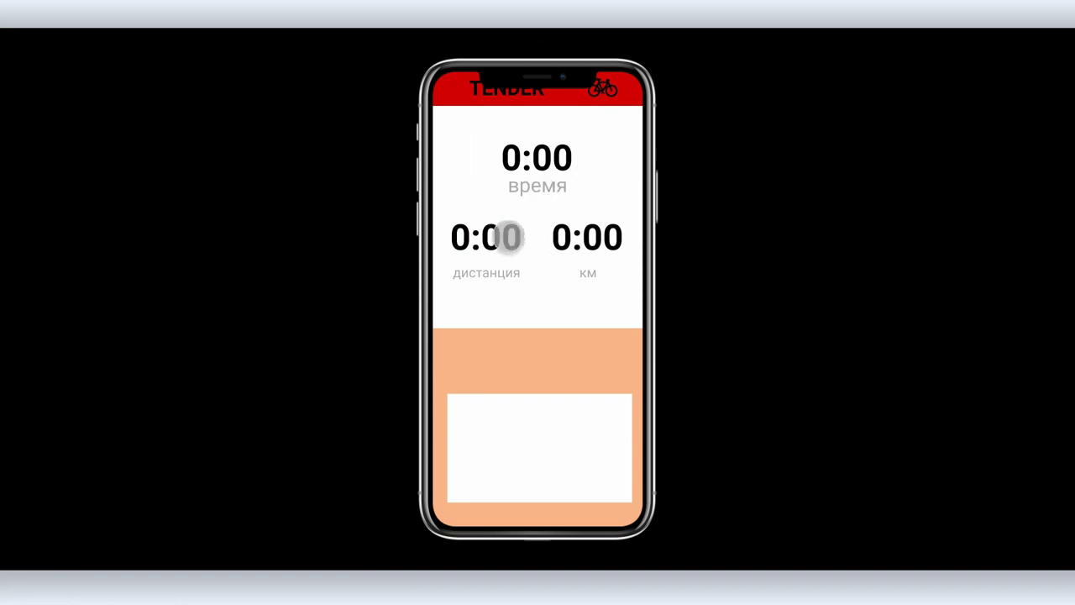
left_click(485, 236)
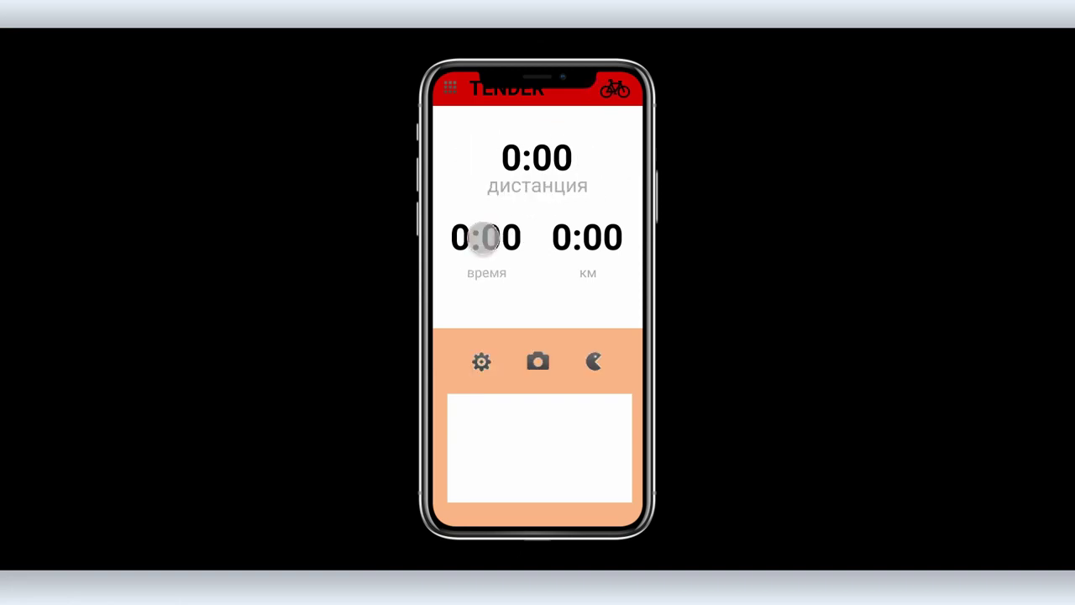